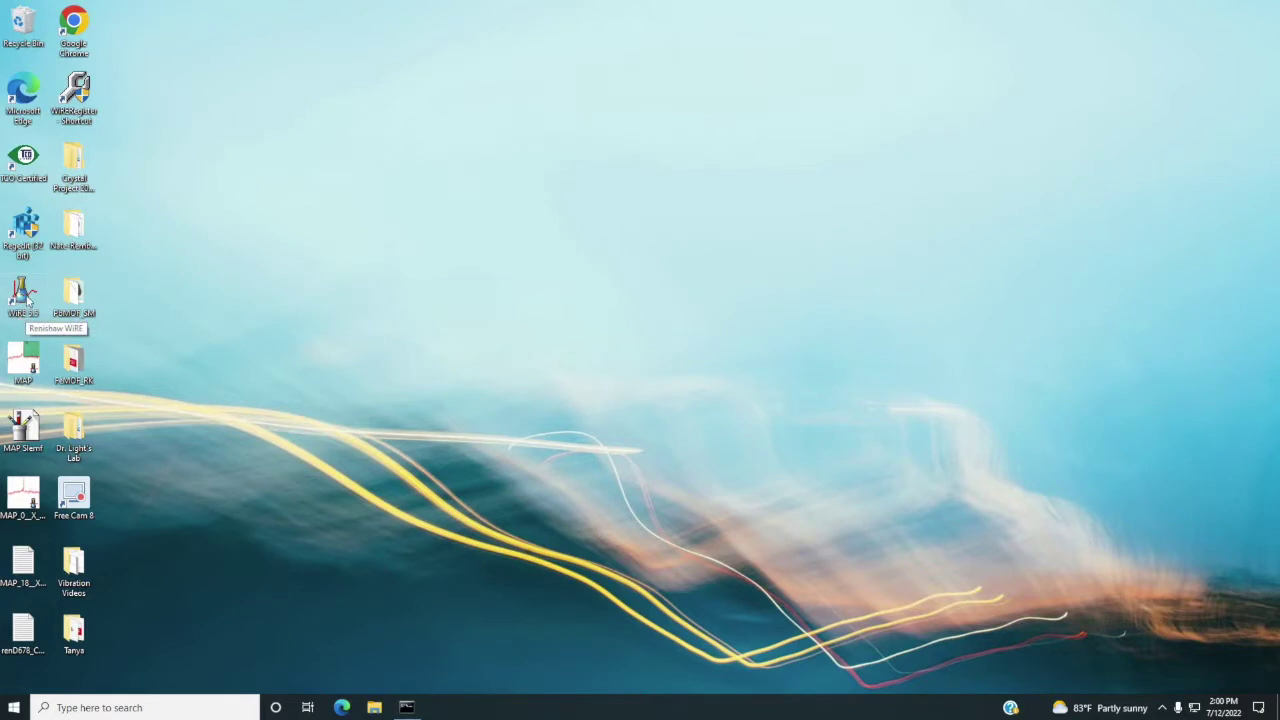
Launch WiRE 5.5 and reference only the un-referenced motors
double_click(27, 295)
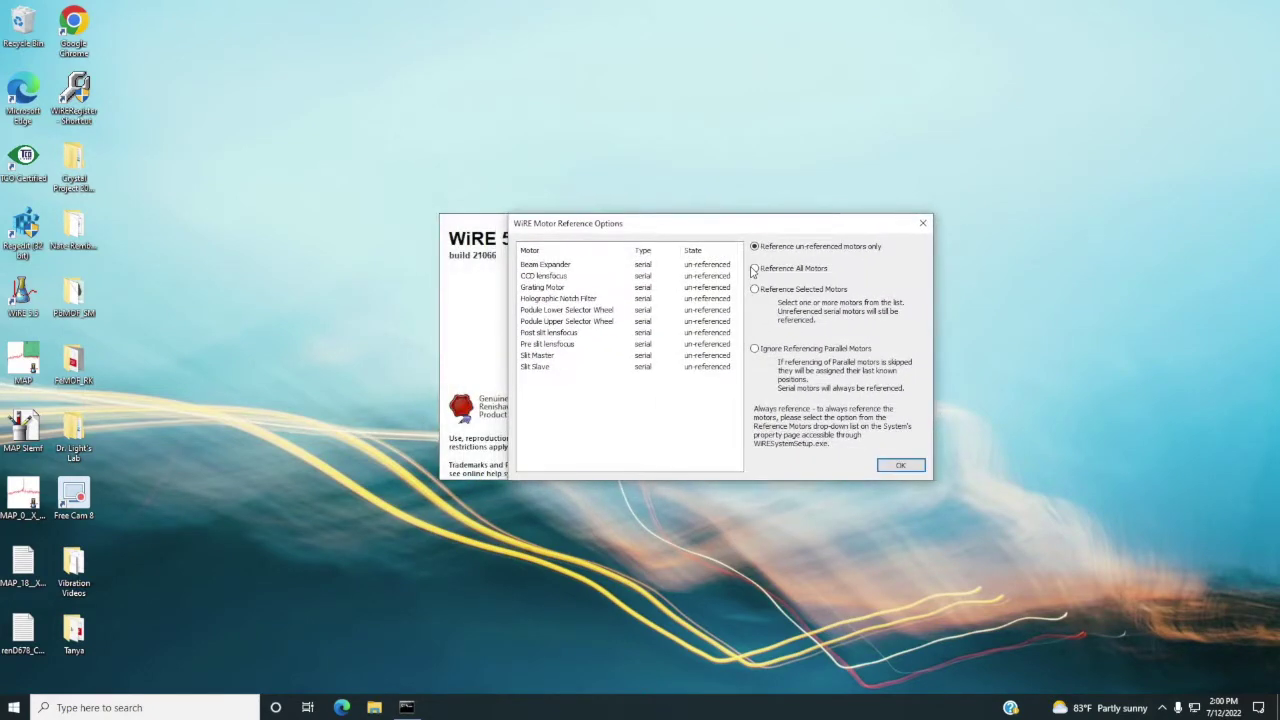
click(902, 465)
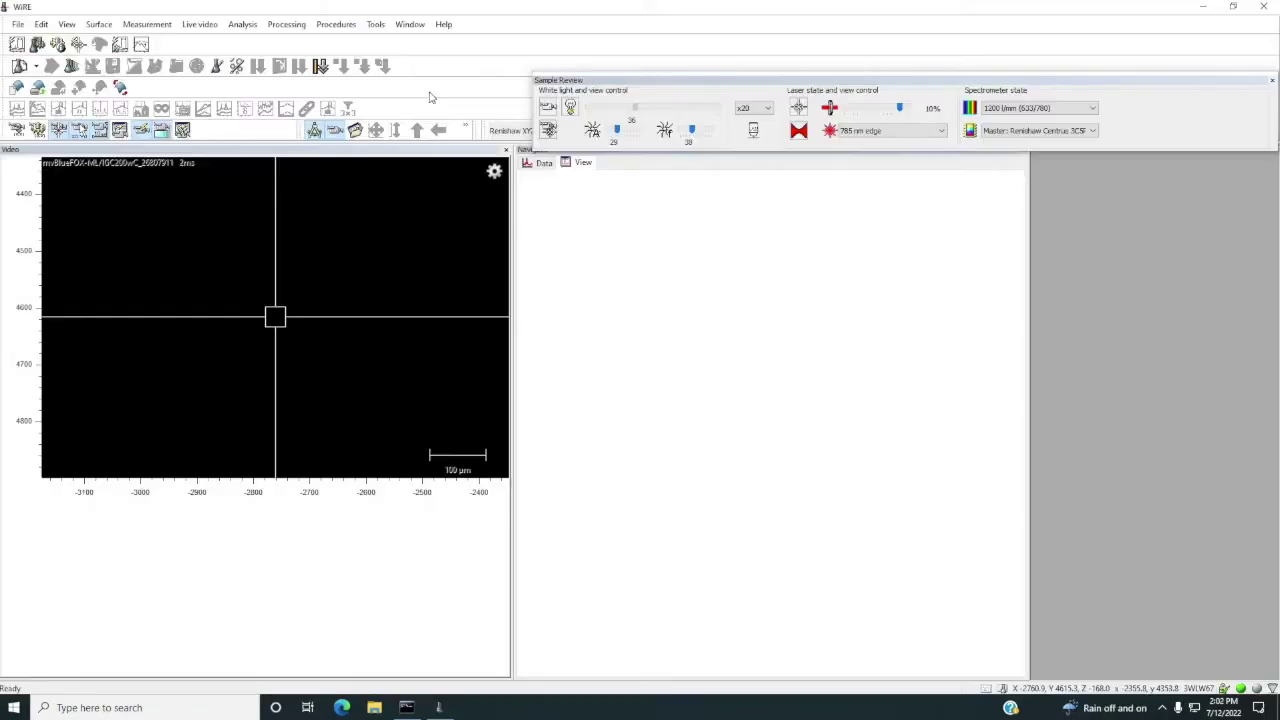
click(70, 30)
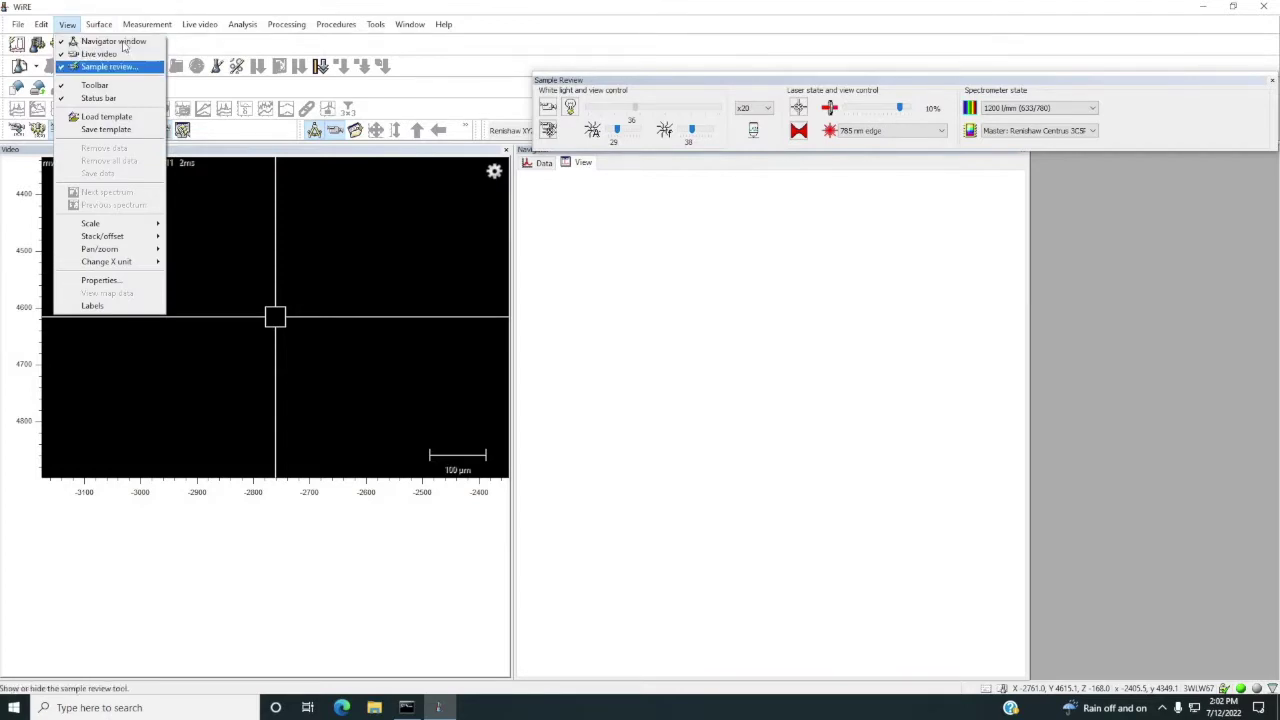
click(97, 43)
click(67, 24)
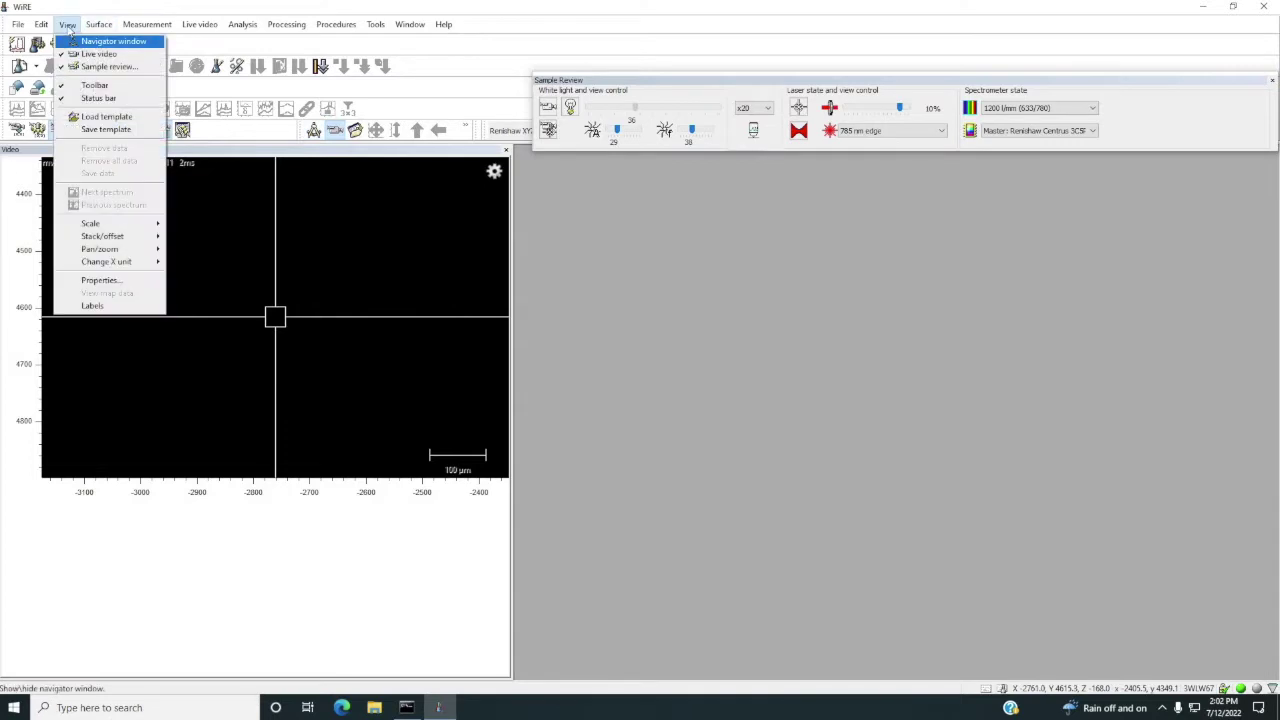
click(99, 53)
click(67, 24)
click(108, 66)
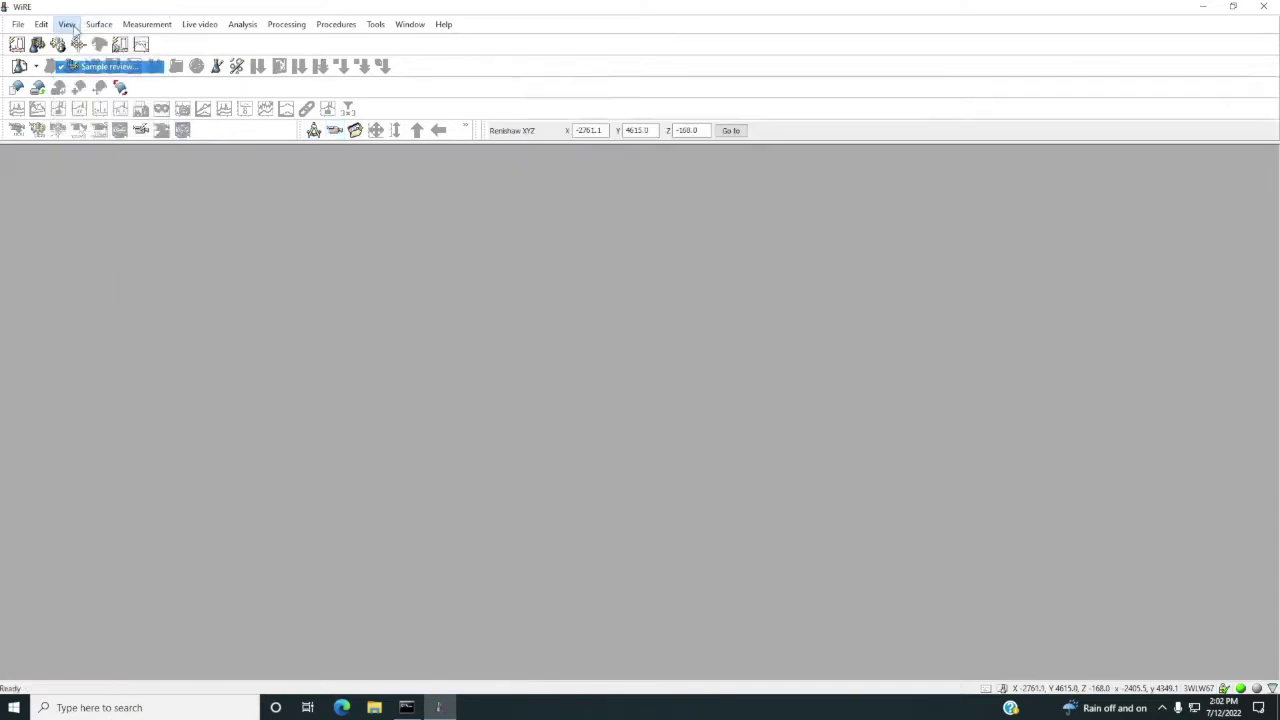
click(99, 24)
click(67, 24)
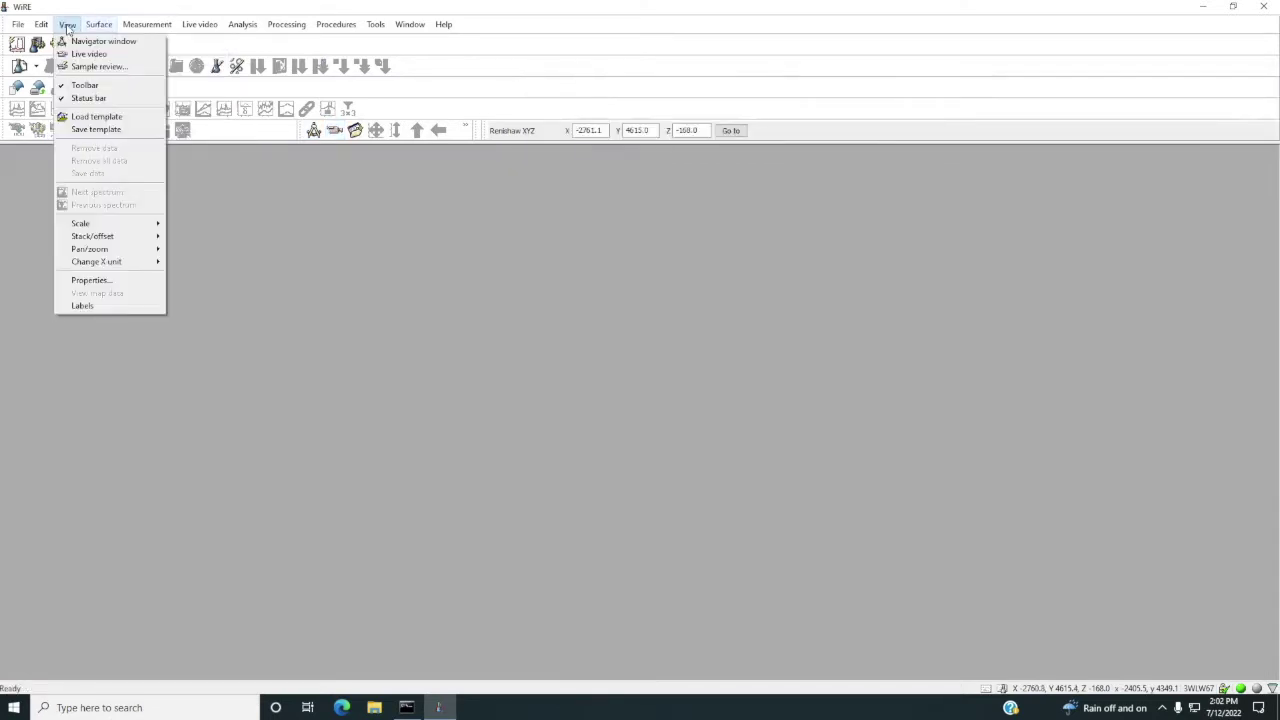
click(110, 41)
click(67, 24)
click(99, 53)
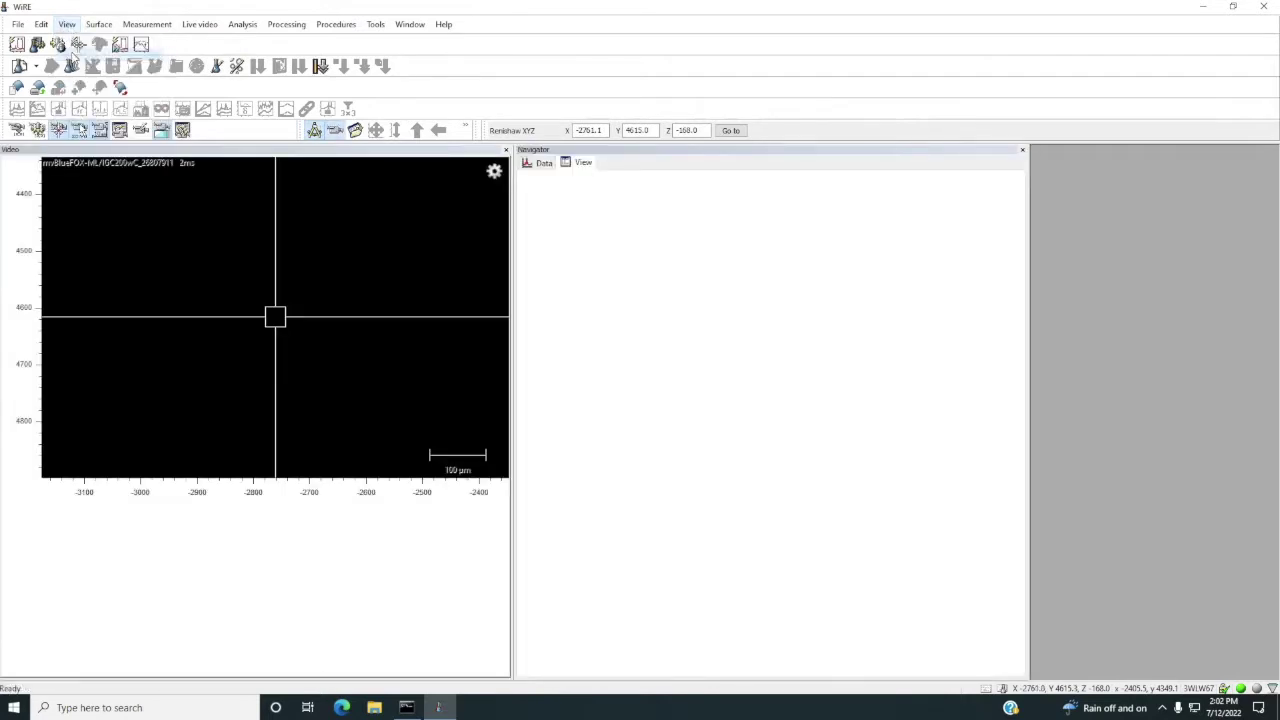
click(67, 24)
click(108, 66)
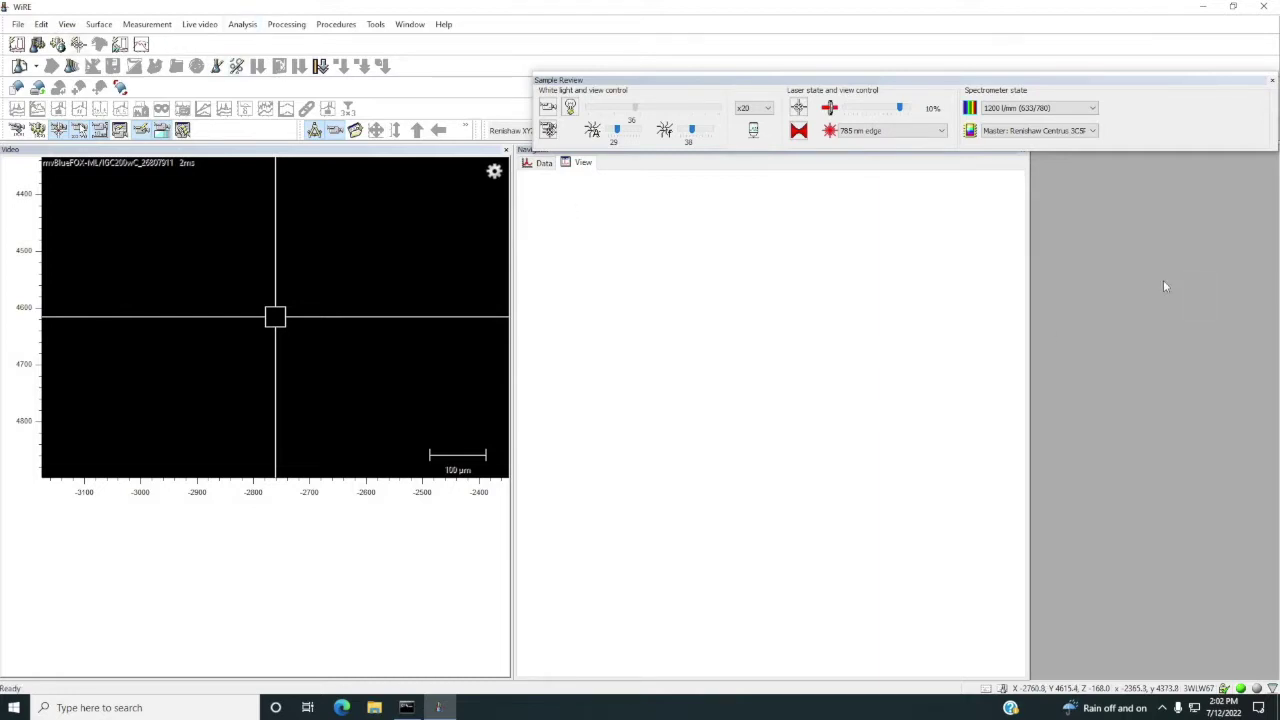
Load the 532nm 1800g Internal Si measurement template and widen the spectrum viewer
click(148, 24)
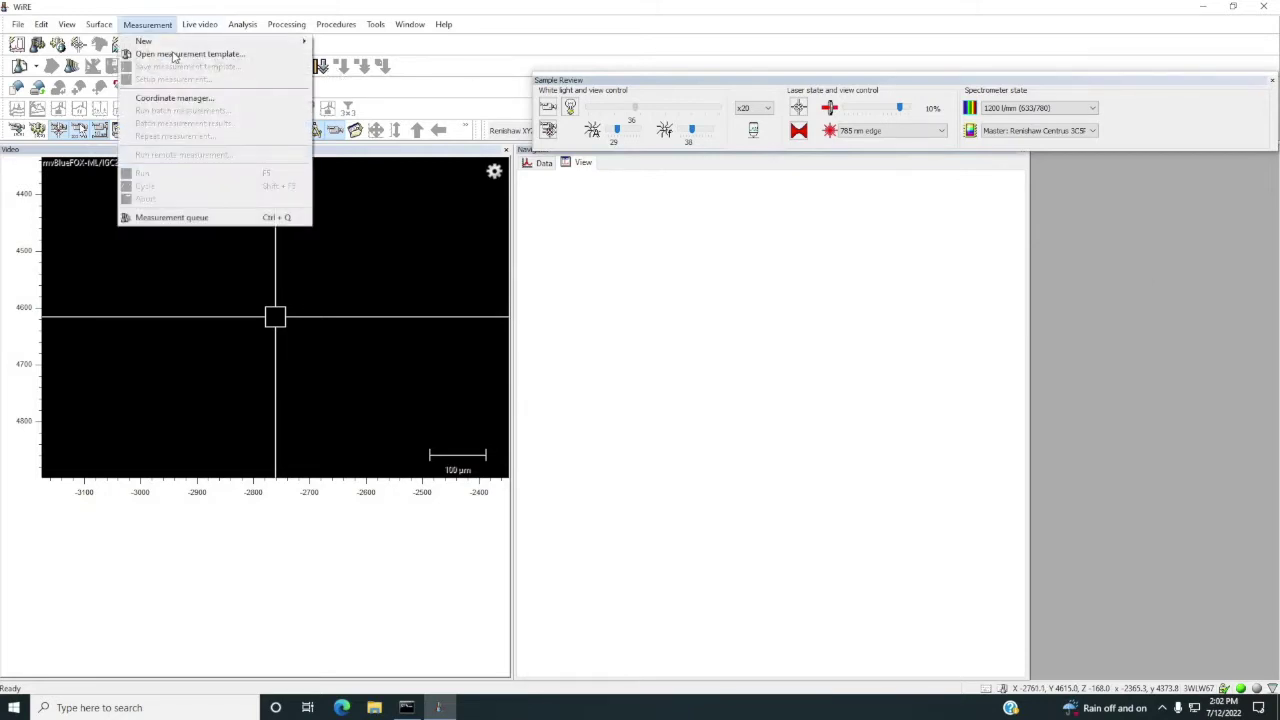
click(260, 60)
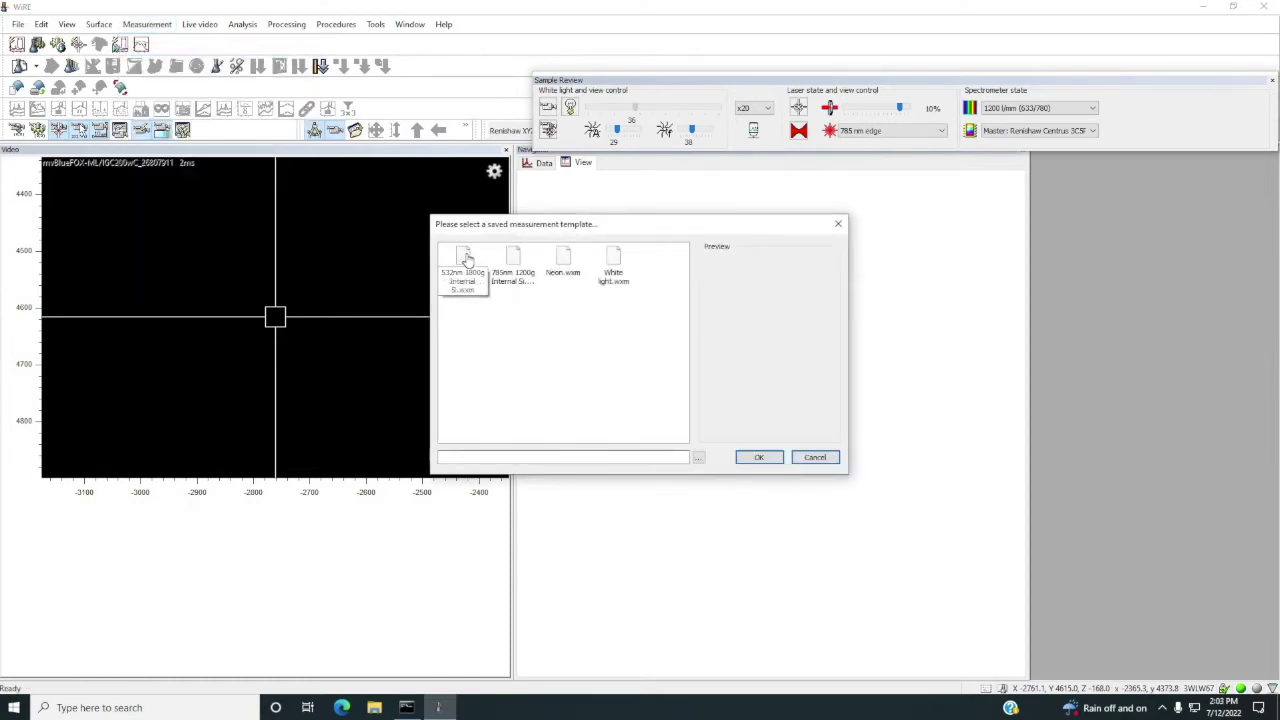
click(467, 259)
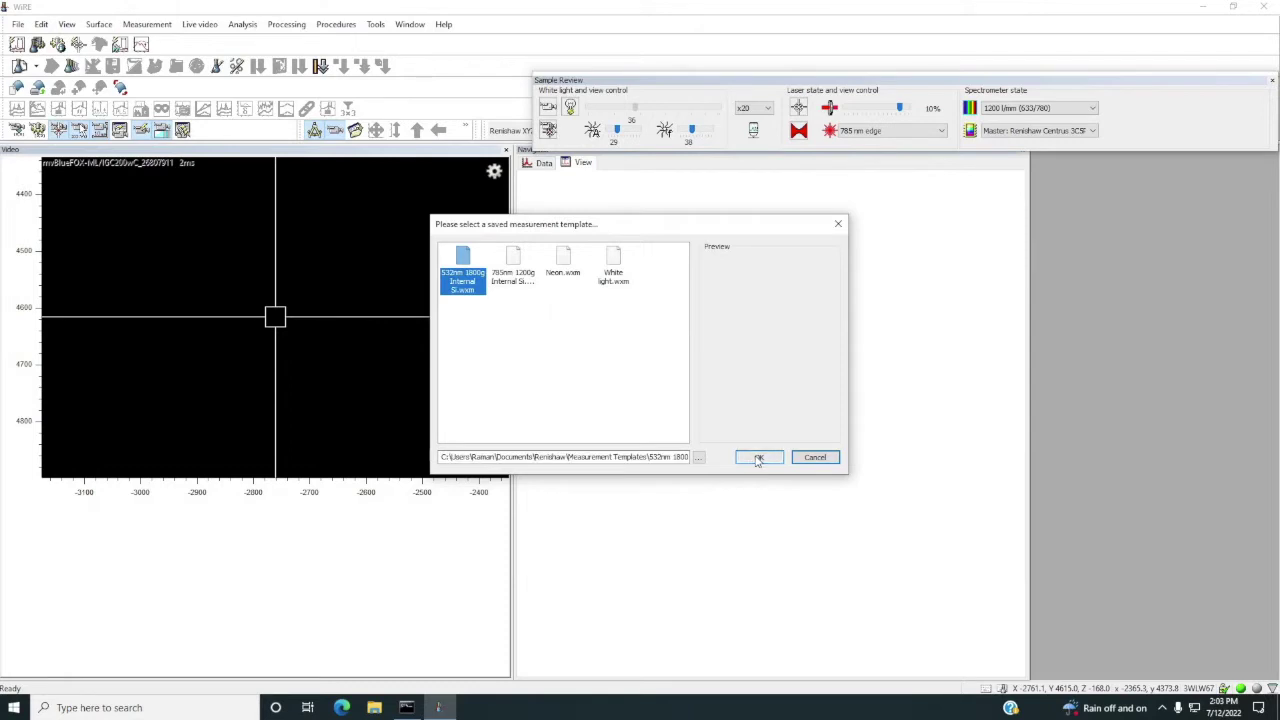
click(758, 457)
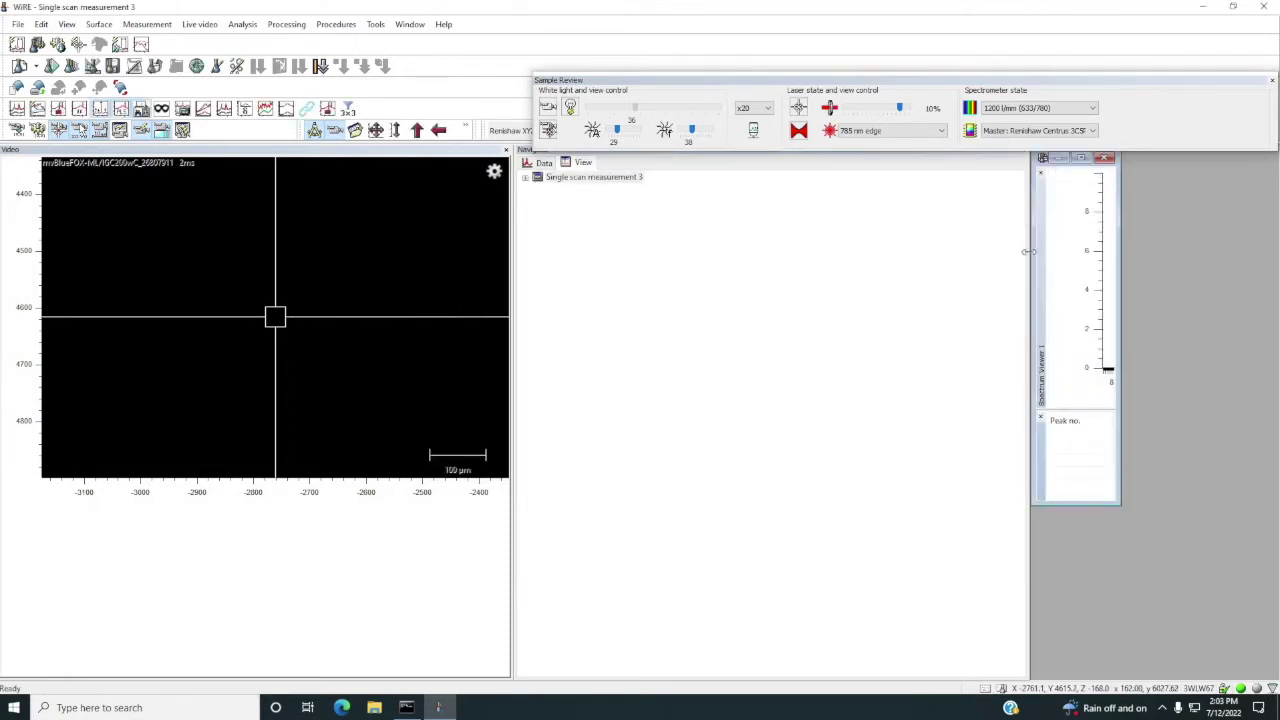
drag(1029, 251, 614, 339)
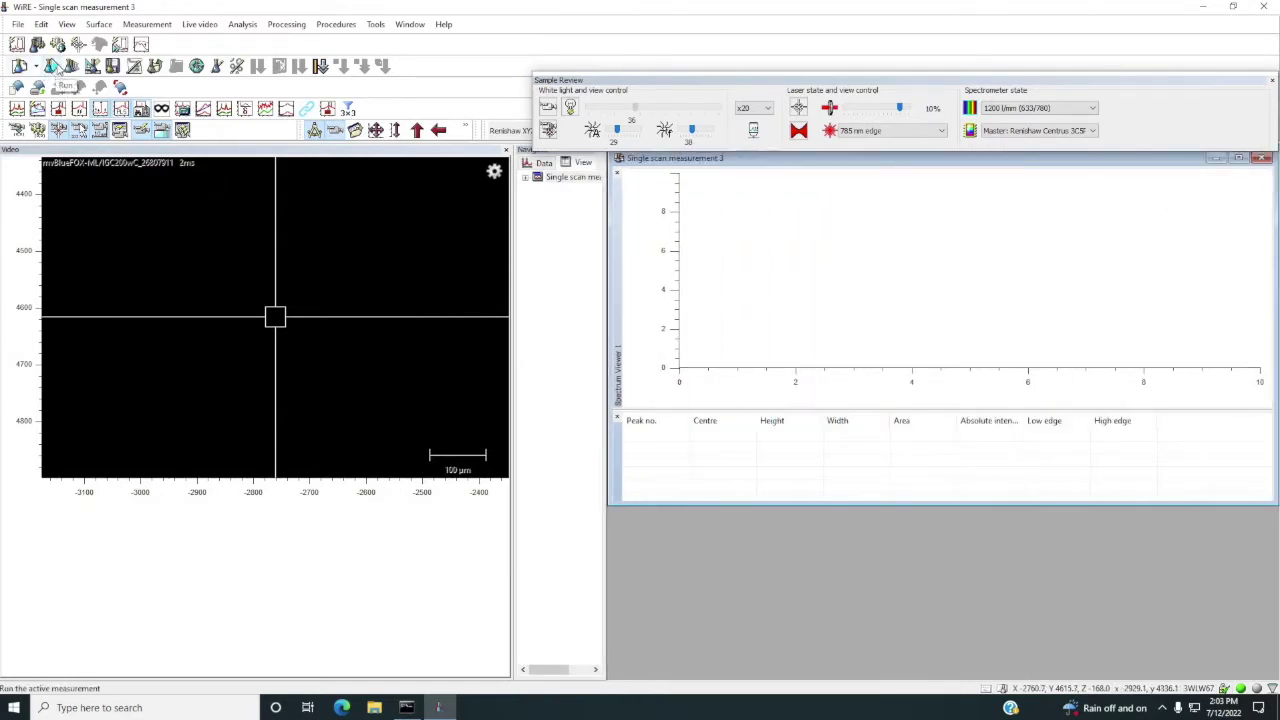
Acquire the 532 nm silicon spectrum, peaking at 521.115 cm-1, then close its window
click(52, 66)
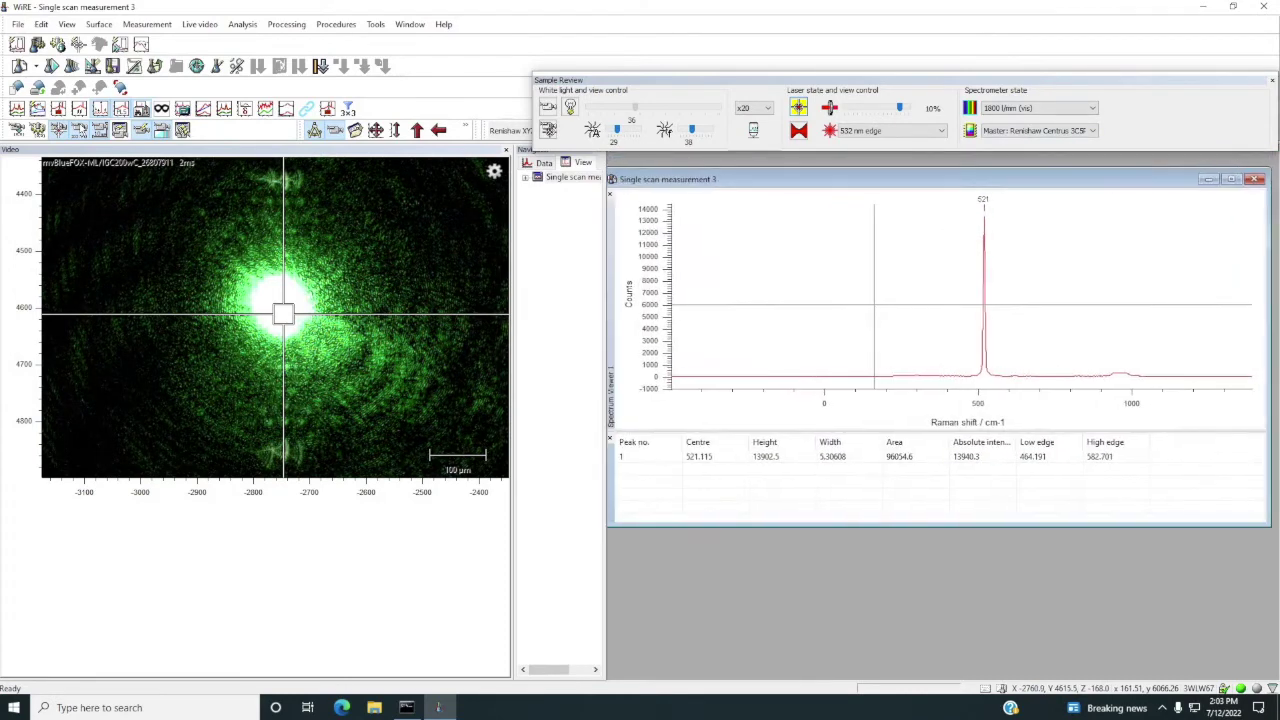
click(1253, 181)
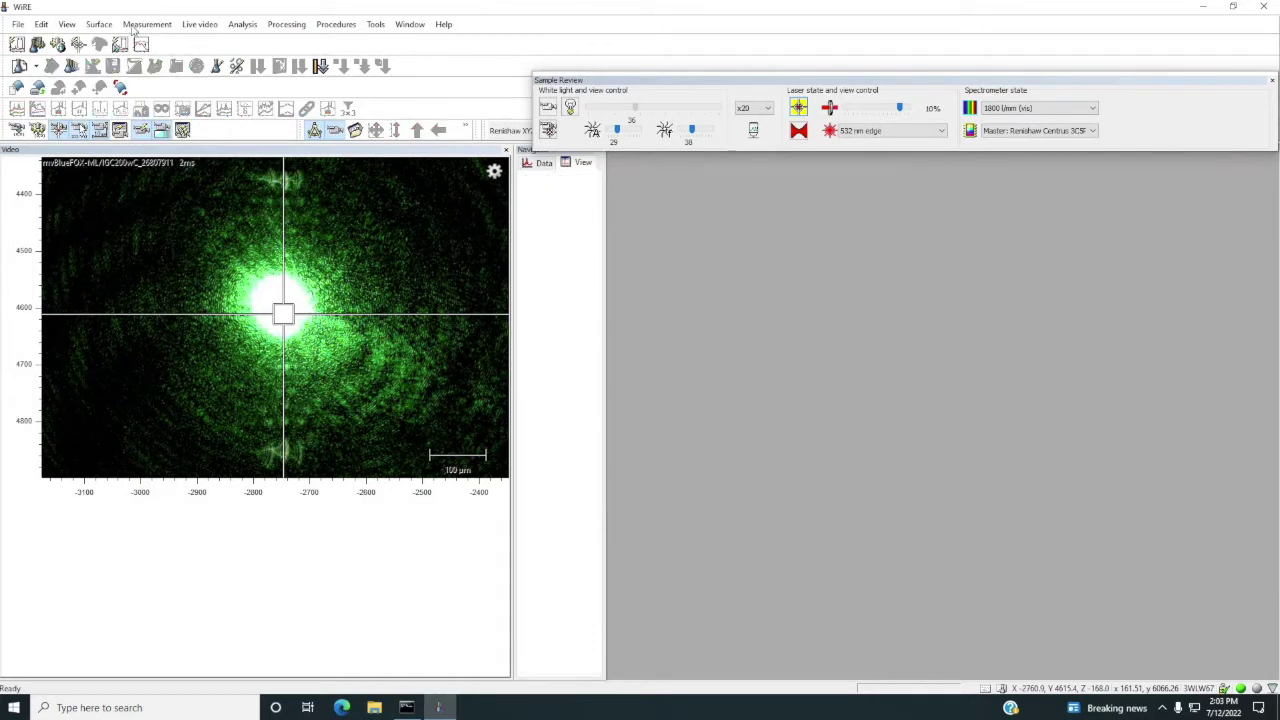
Load the 785nm 1200g Internal Si template, widen its window, and run the scan
click(153, 25)
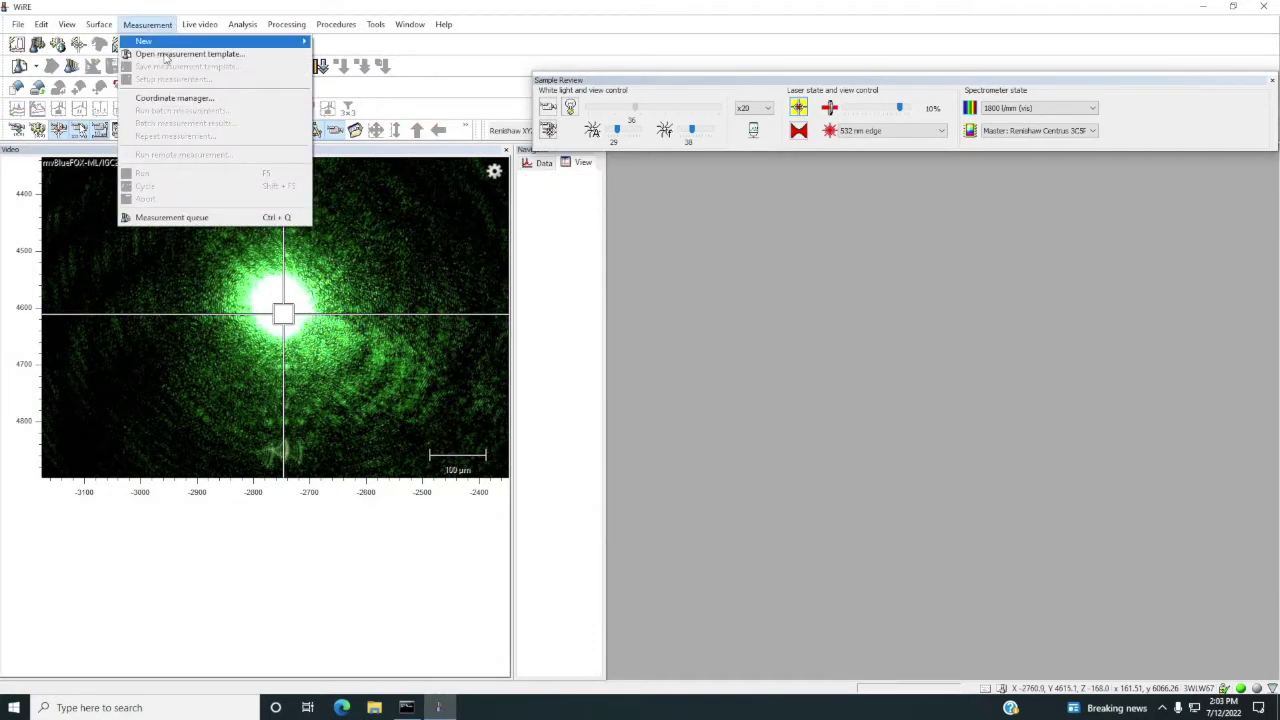
click(166, 56)
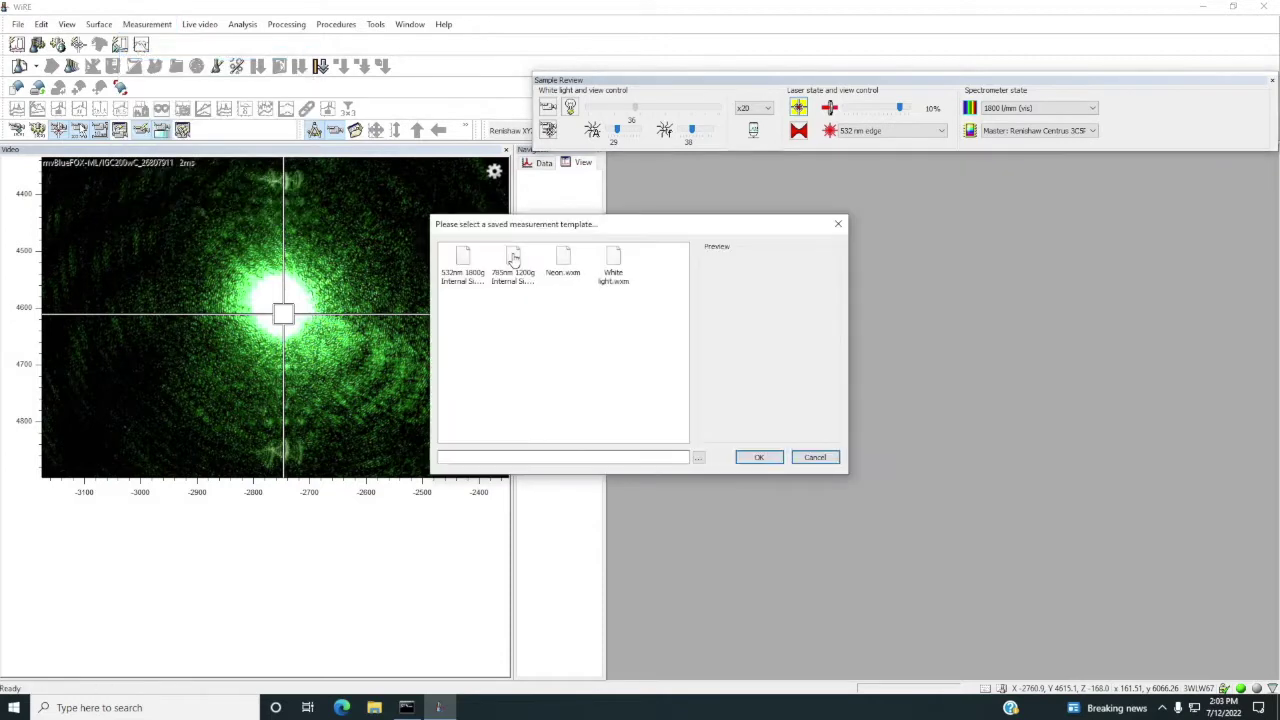
click(514, 287)
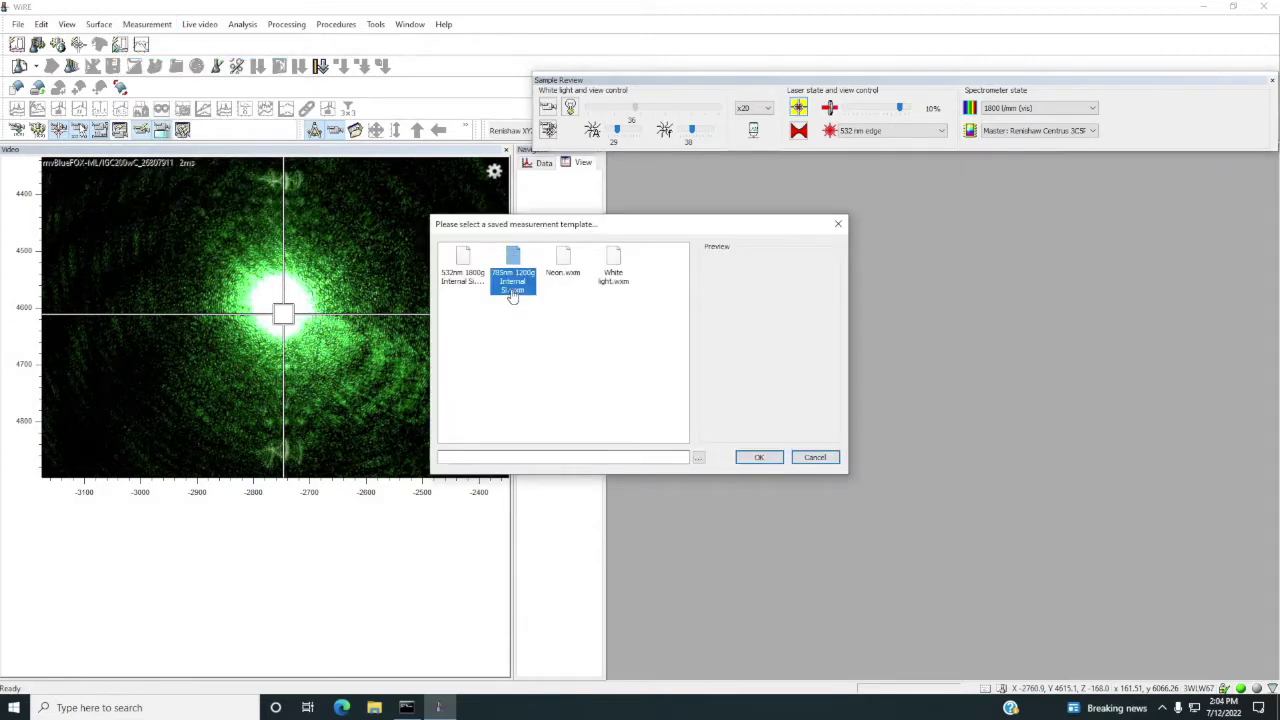
click(760, 458)
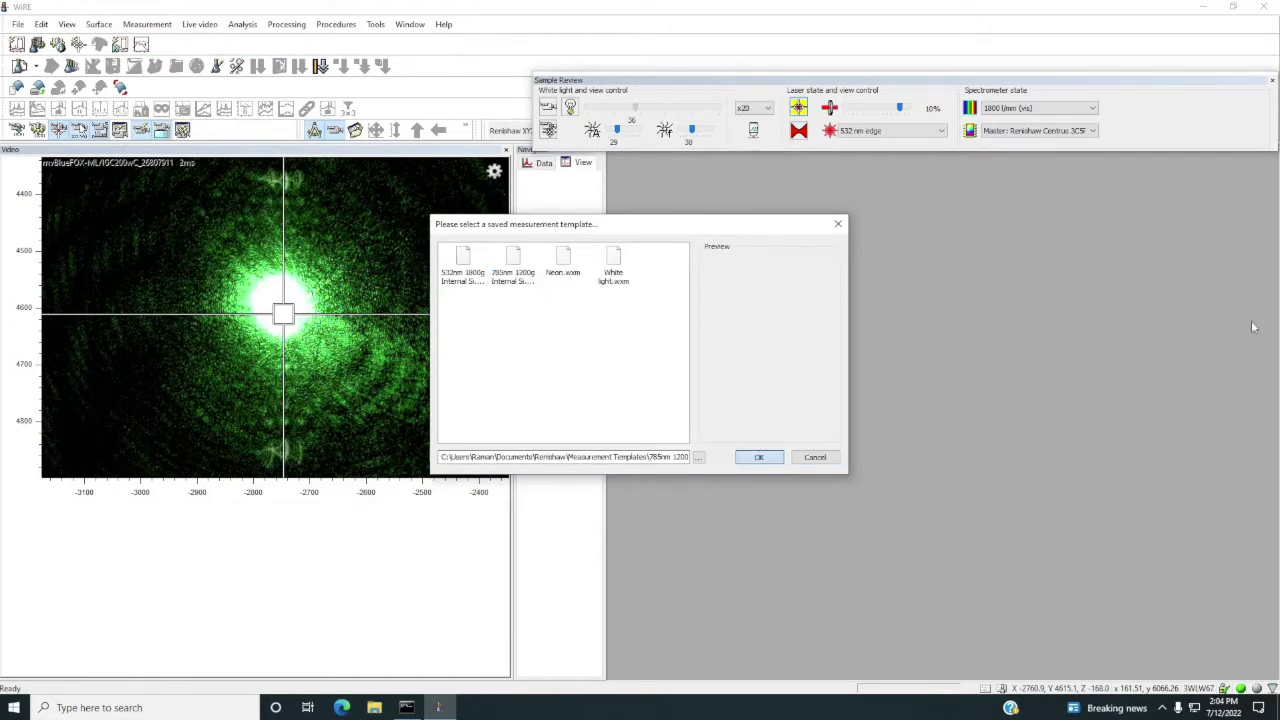
drag(1126, 390, 1256, 396)
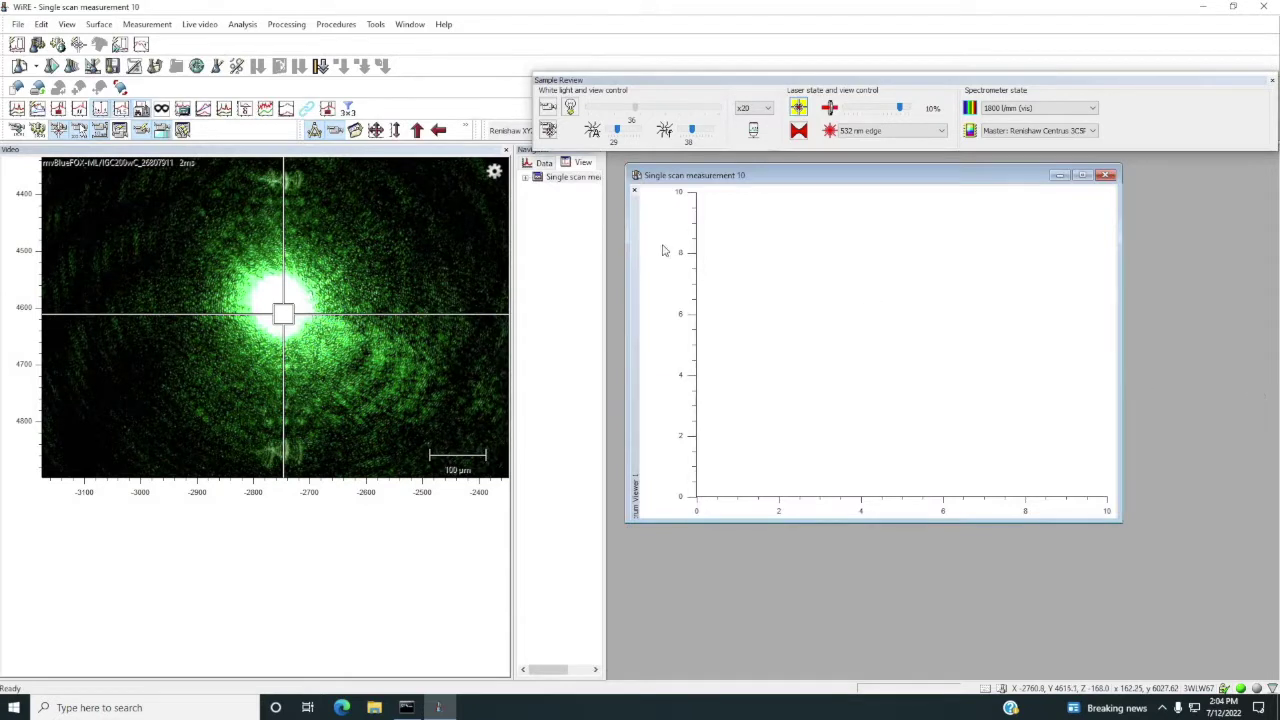
click(53, 66)
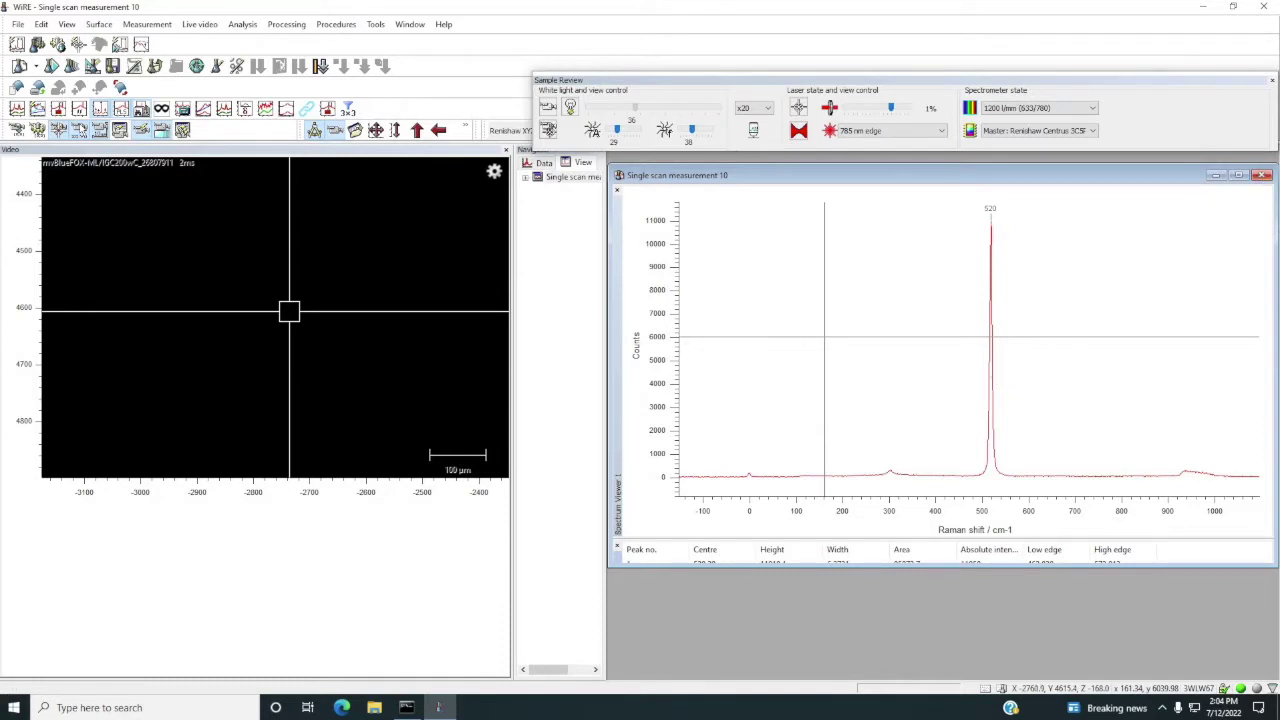
Close the 785 nm spectrum, run Quick calibration, and reposition the QuickCalData17.wdf window
click(1263, 175)
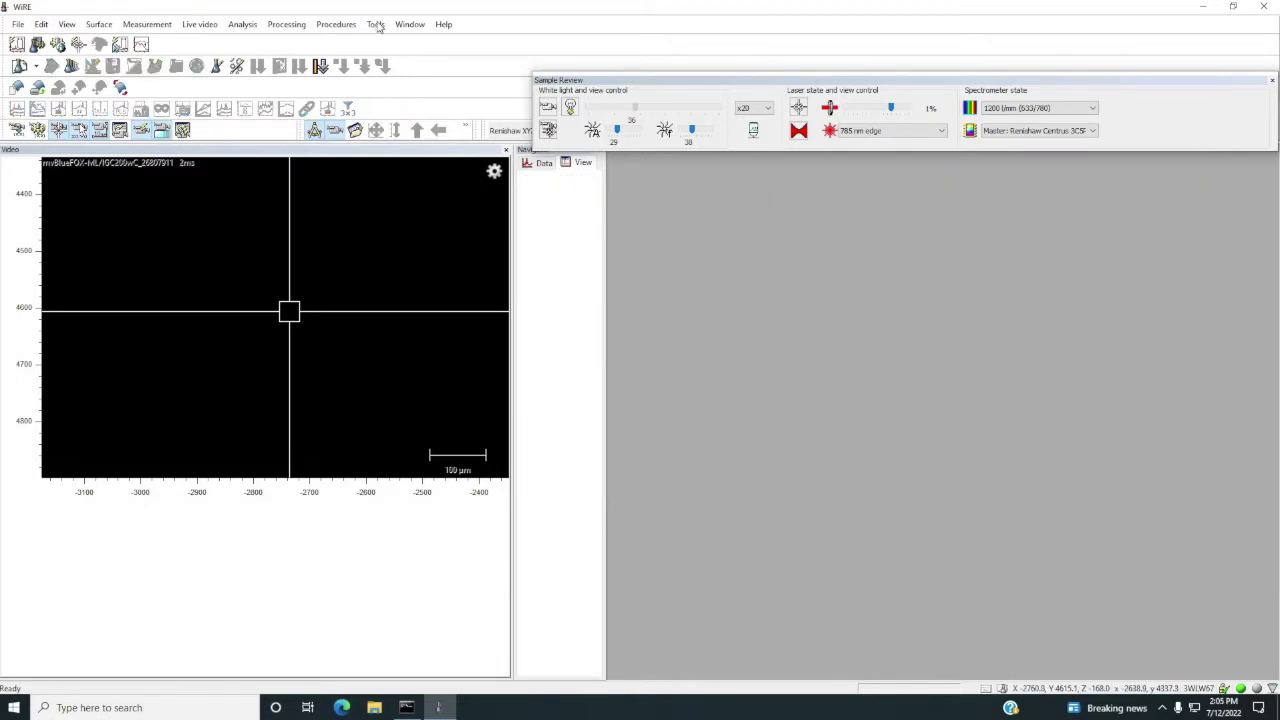
click(376, 24)
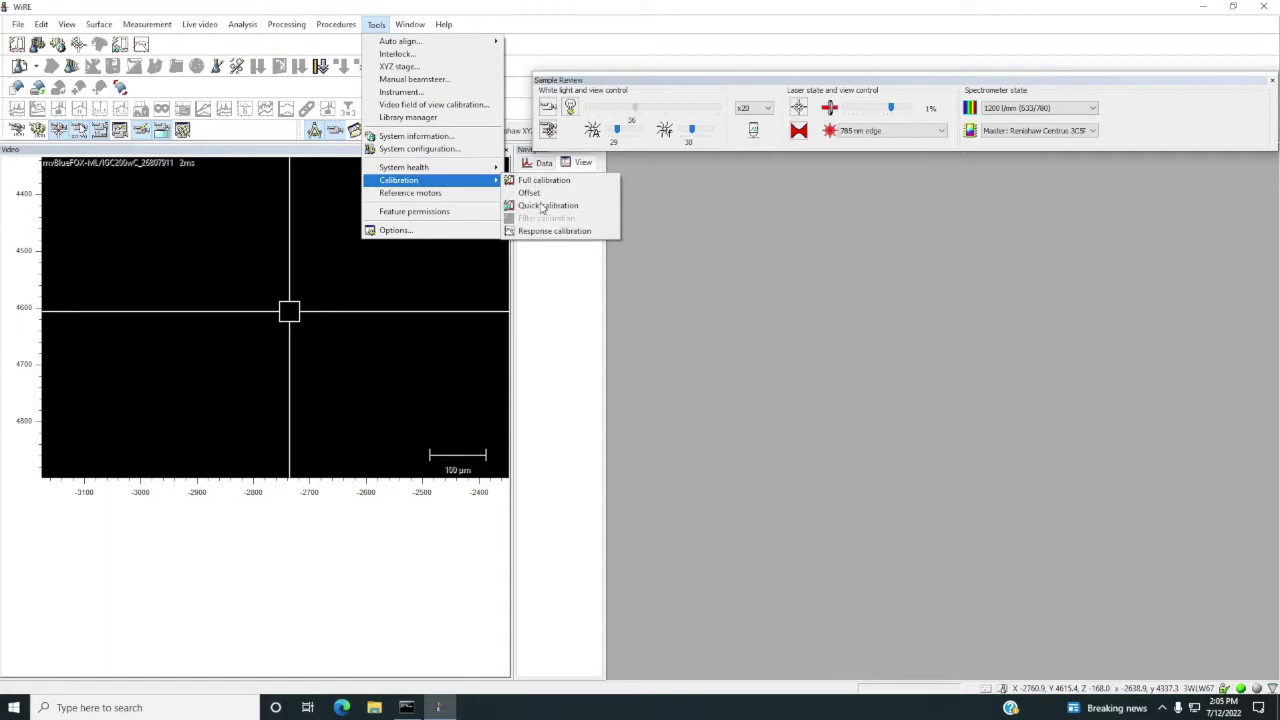
click(909, 212)
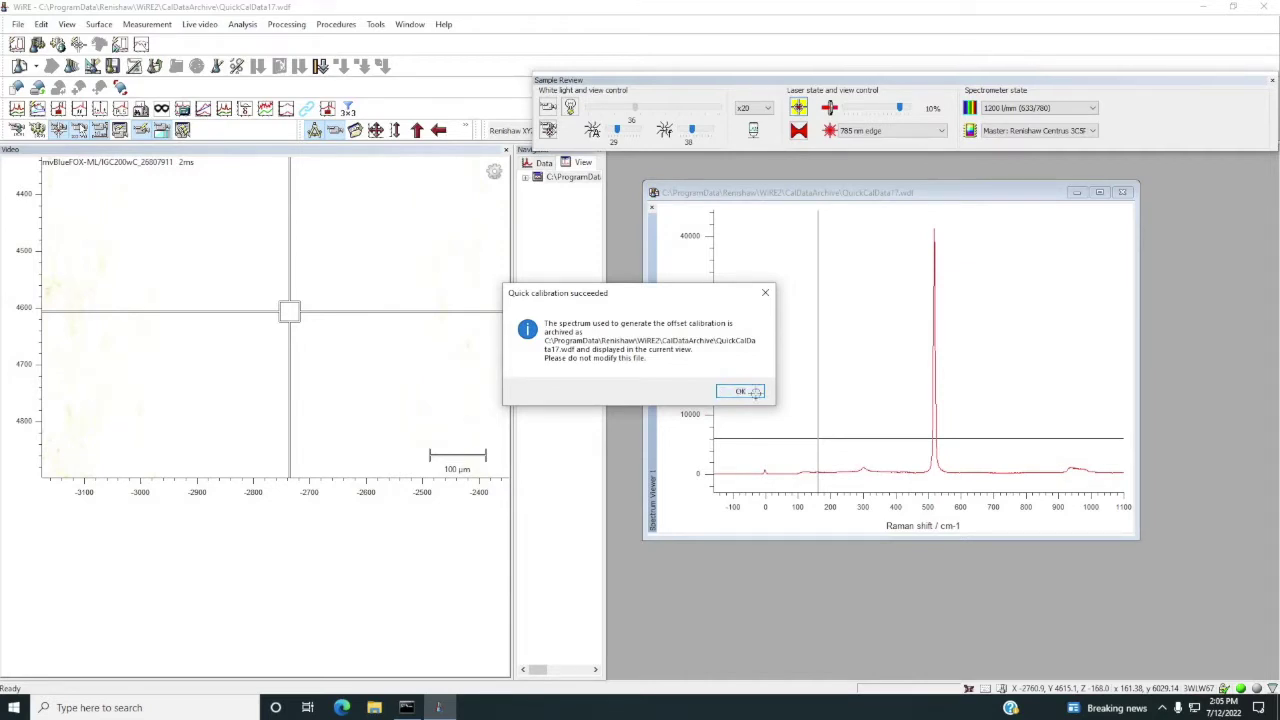
key(Return)
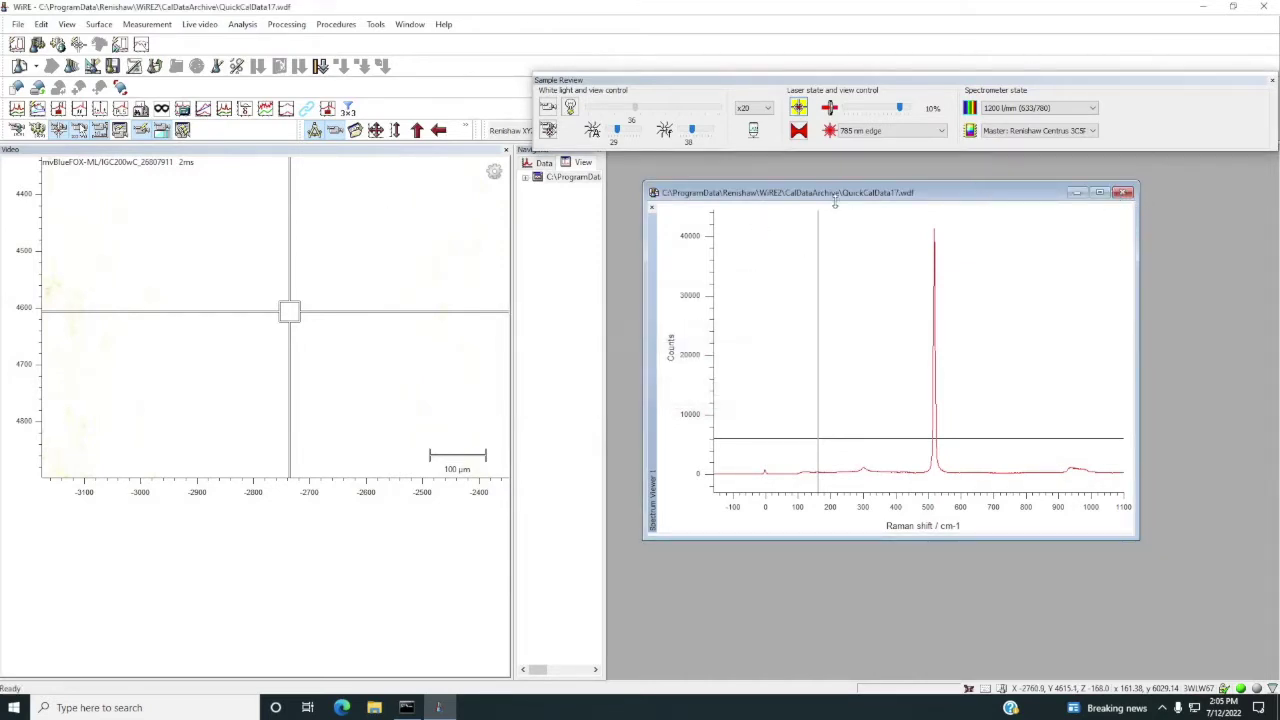
drag(797, 185, 797, 200)
drag(916, 210, 941, 214)
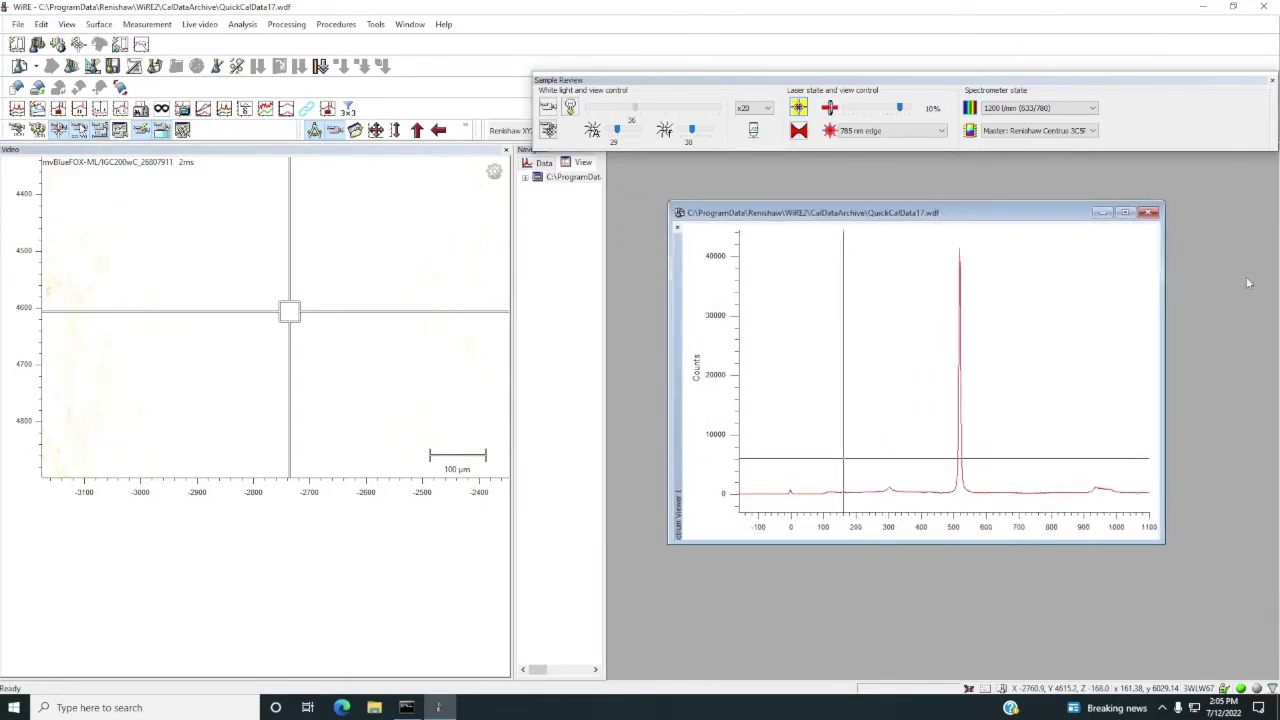
Close the QuickCalData17.wdf calibration spectrum window
click(1148, 213)
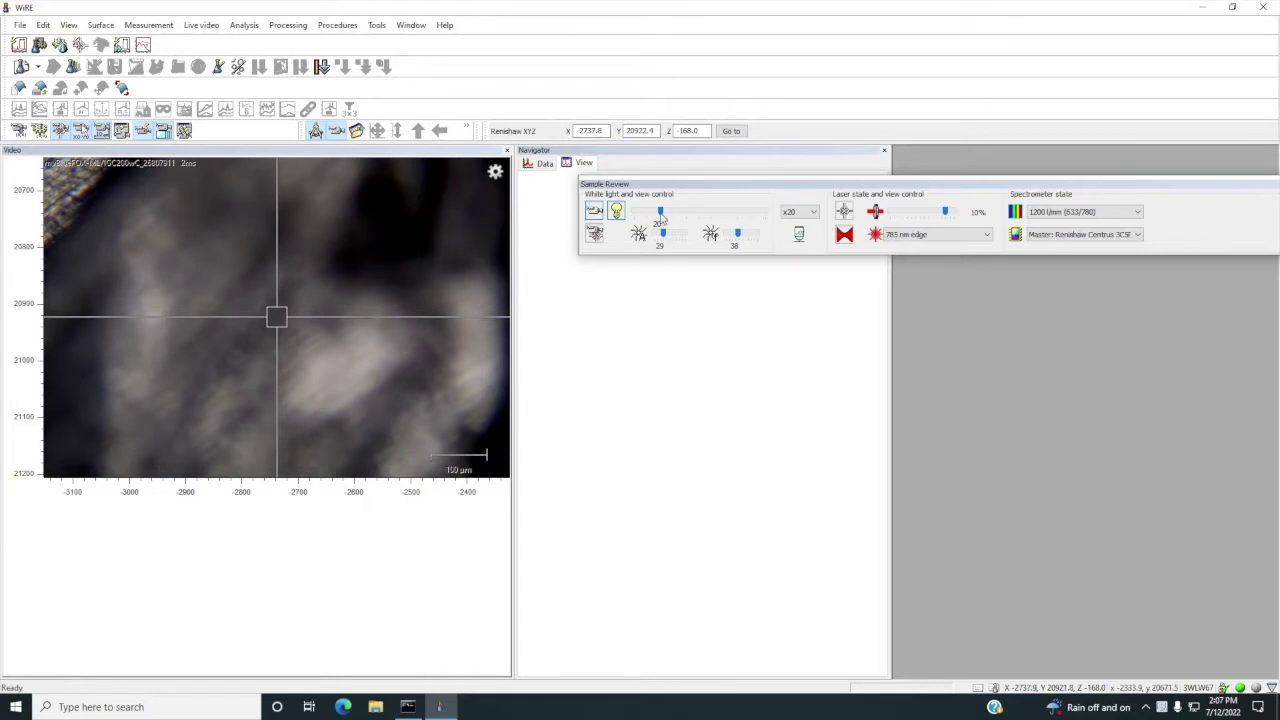
Set the Lamp slider to about 49 and focus on the crystal's striated edge
drag(660, 214, 640, 214)
scroll(670, 233, up, 5)
scroll(678, 238, down, 3)
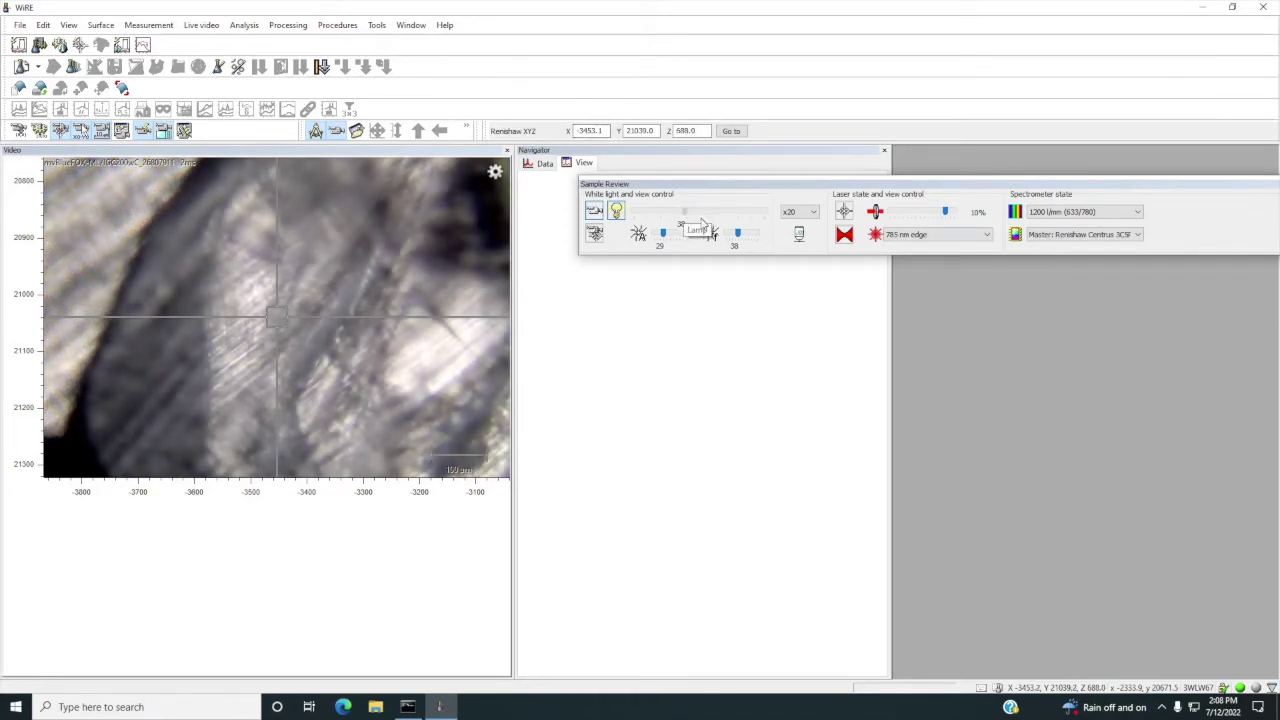
drag(683, 214, 696, 201)
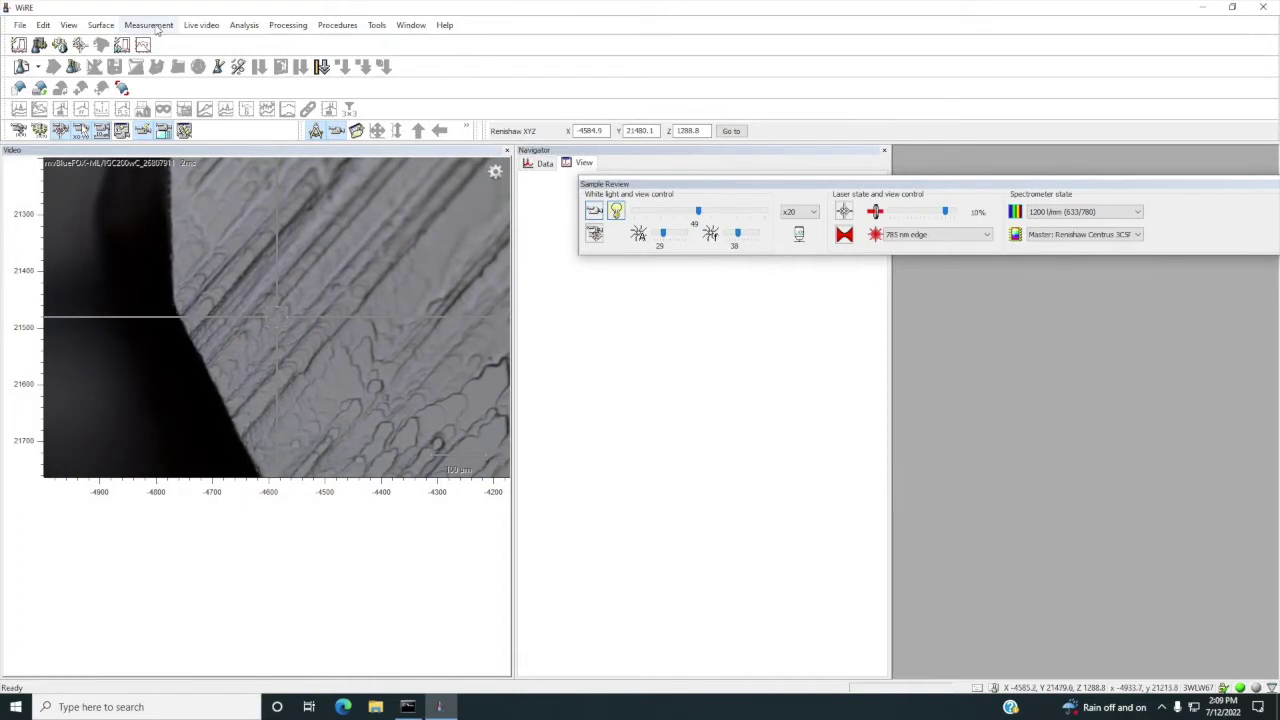
Create a new spectral acquisition with its Range centre set to 1200 cm-1
click(152, 27)
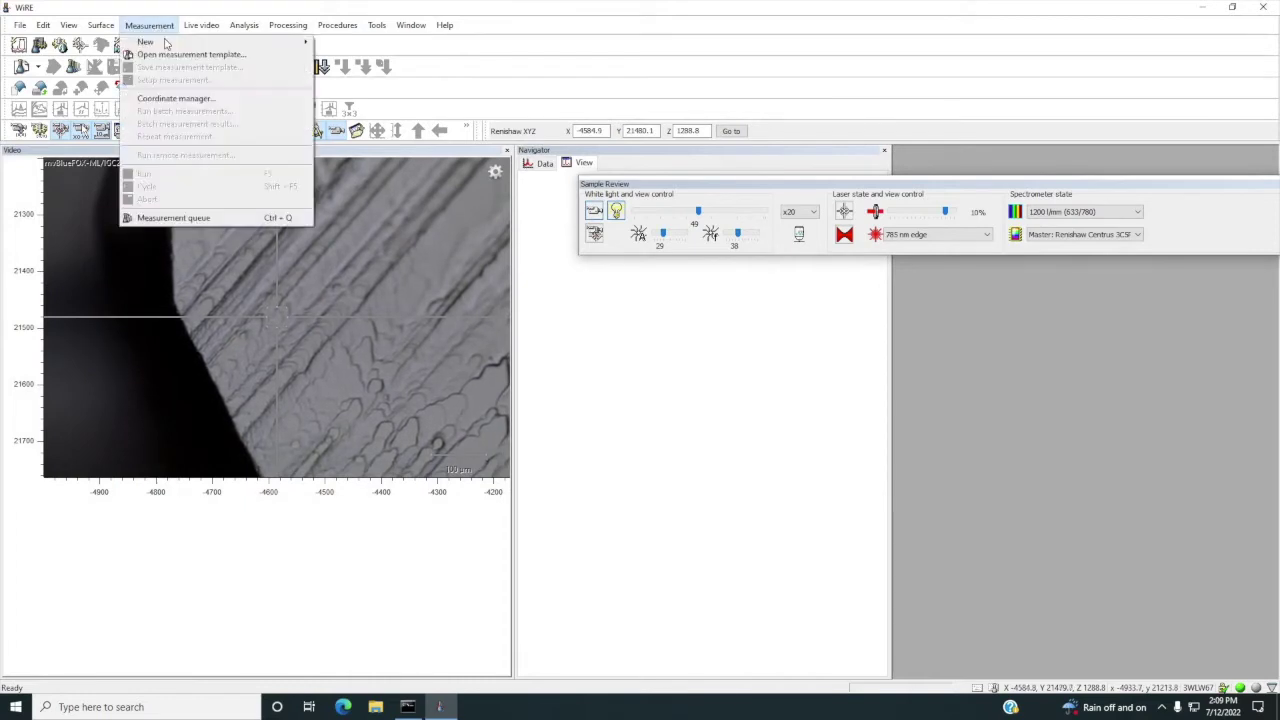
mouse_move(300, 42)
click(355, 43)
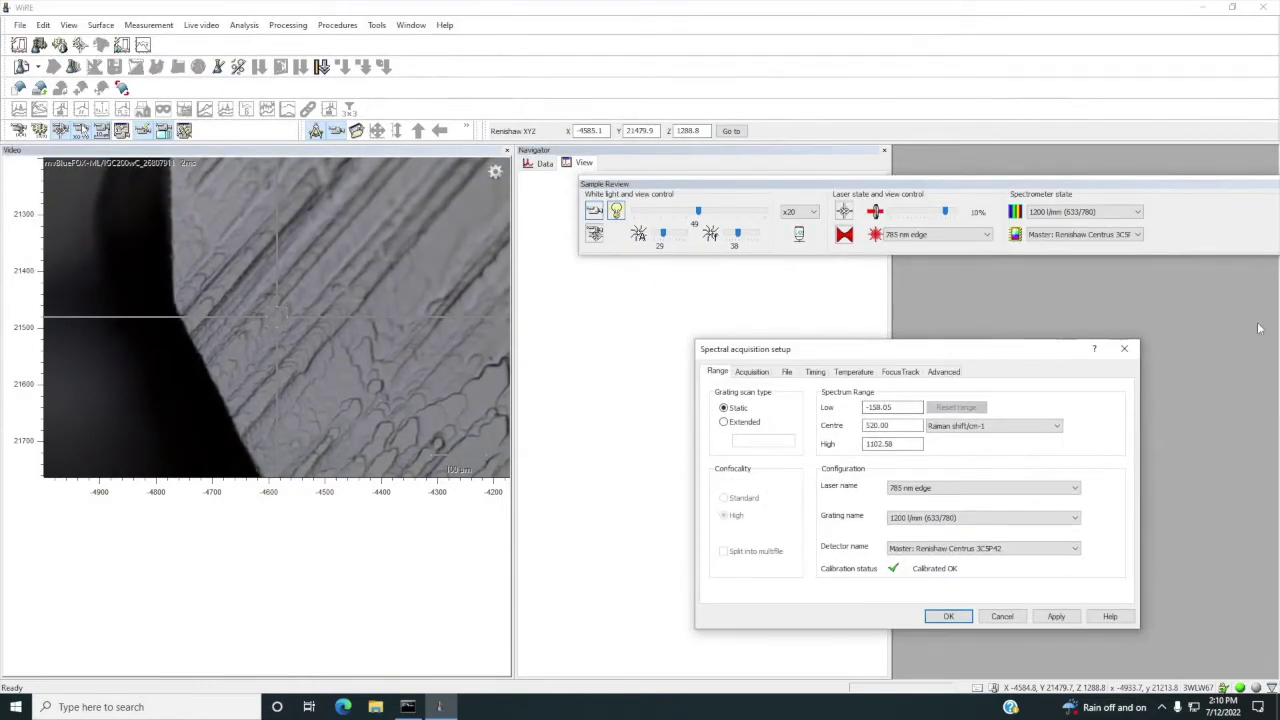
key(Tab)
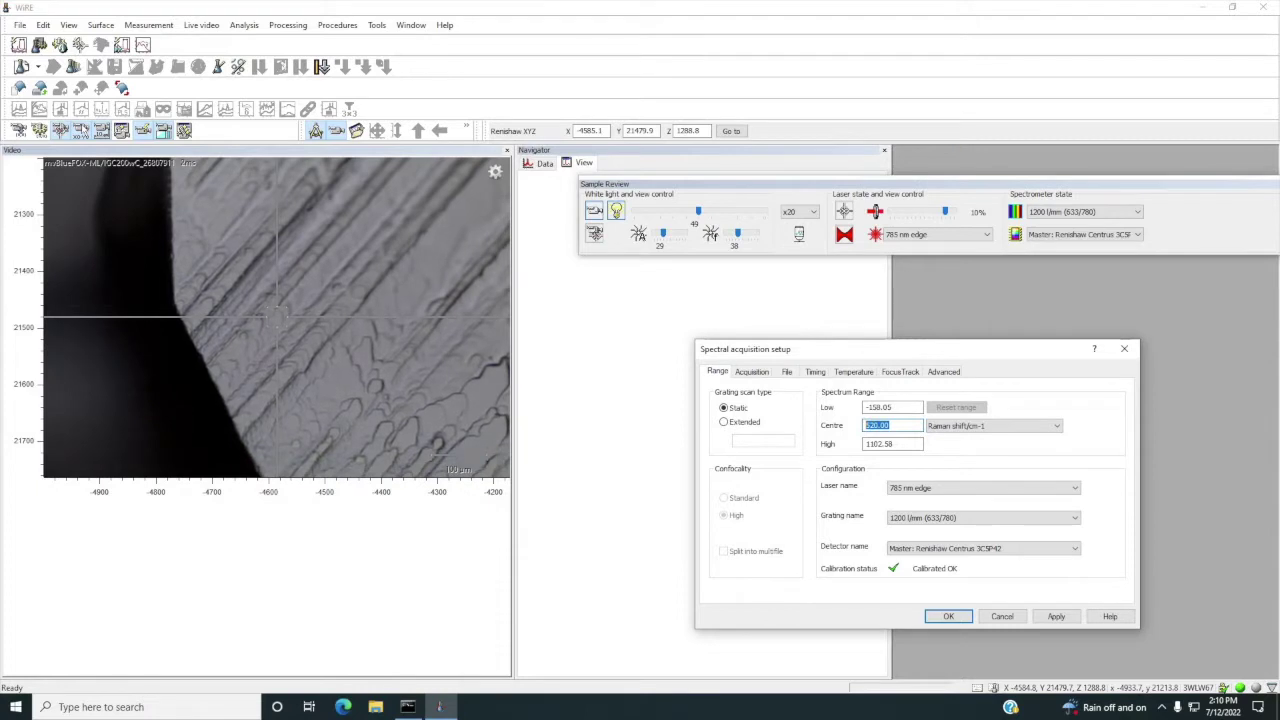
text(1200)
Set laser power to 10% and exposure time to 3 s on the Acquisition tab
click(752, 371)
drag(750, 349, 682, 276)
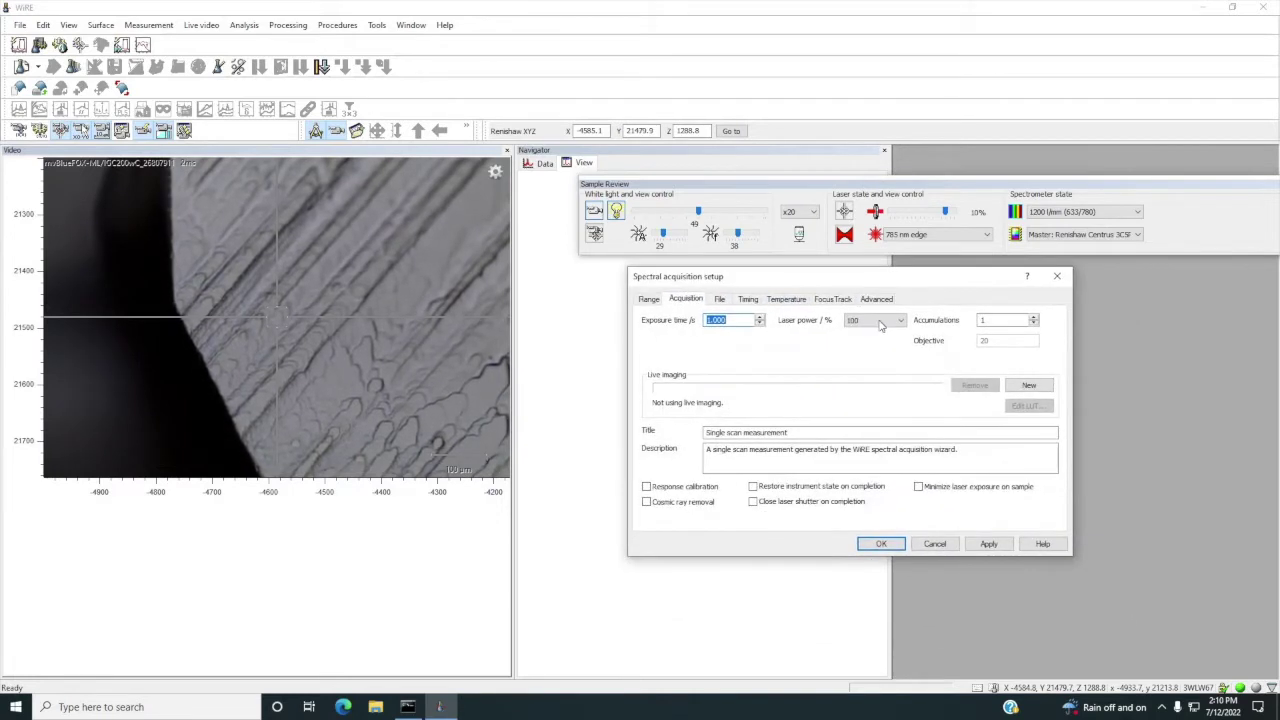
click(884, 321)
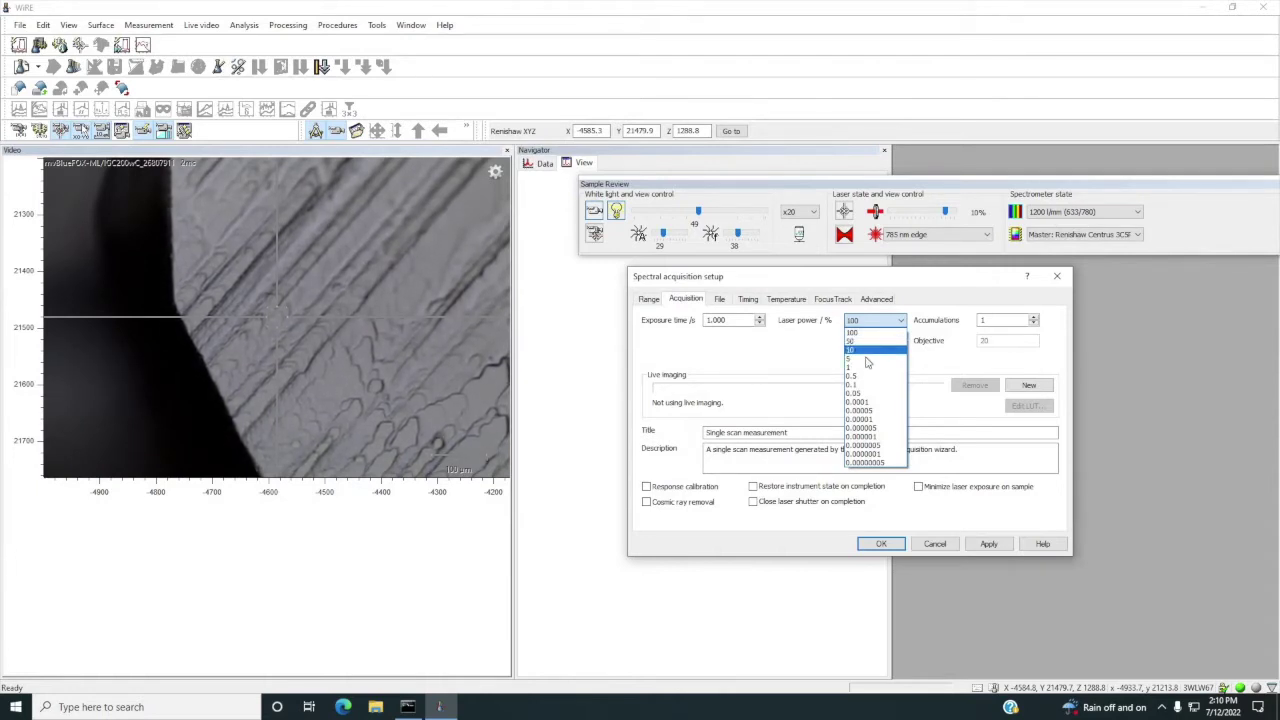
click(996, 341)
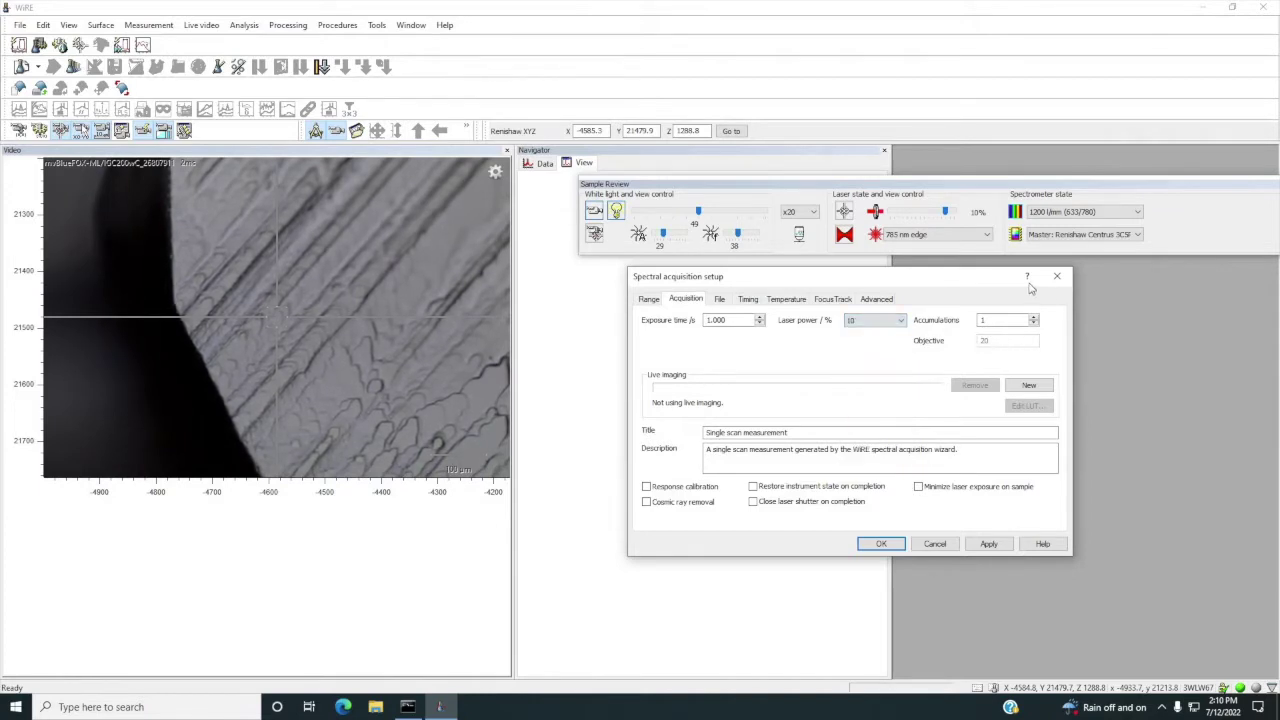
double_click(716, 320)
text(3)
click(719, 299)
Save the output as test.wdf in the Trial 4 folder and reveal the empty measurement window
click(1002, 345)
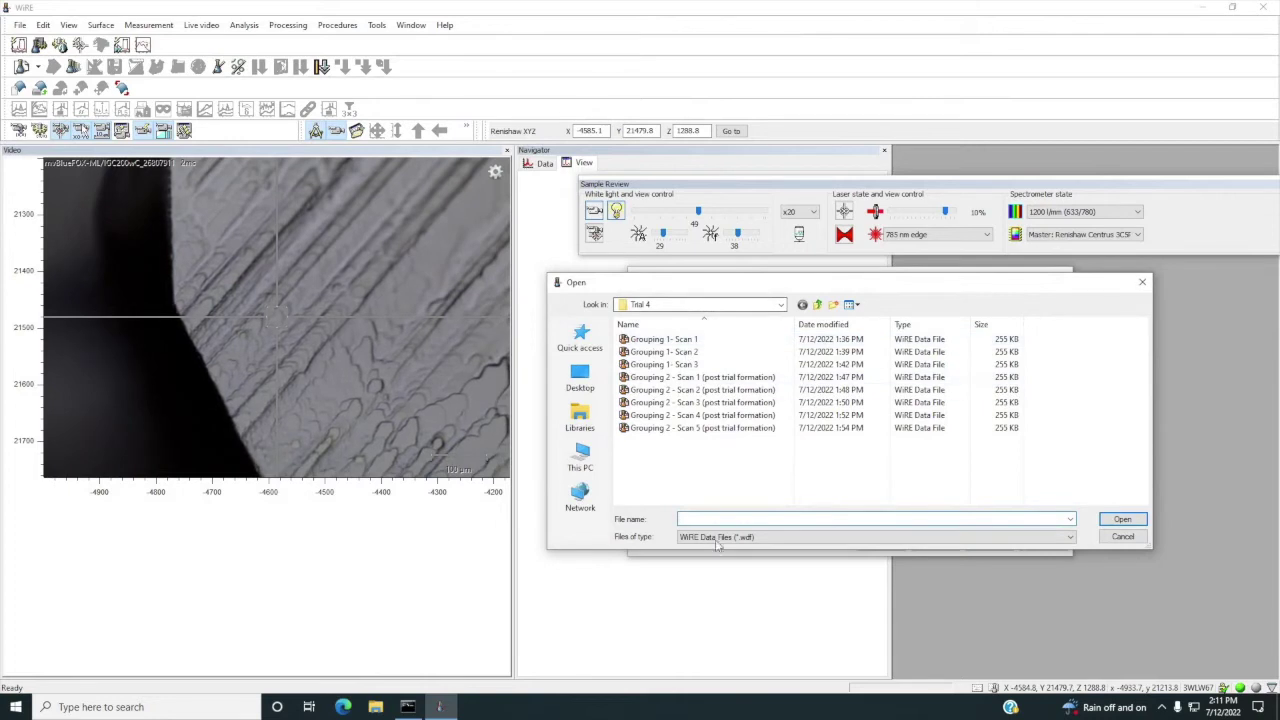
click(740, 304)
key(Escape)
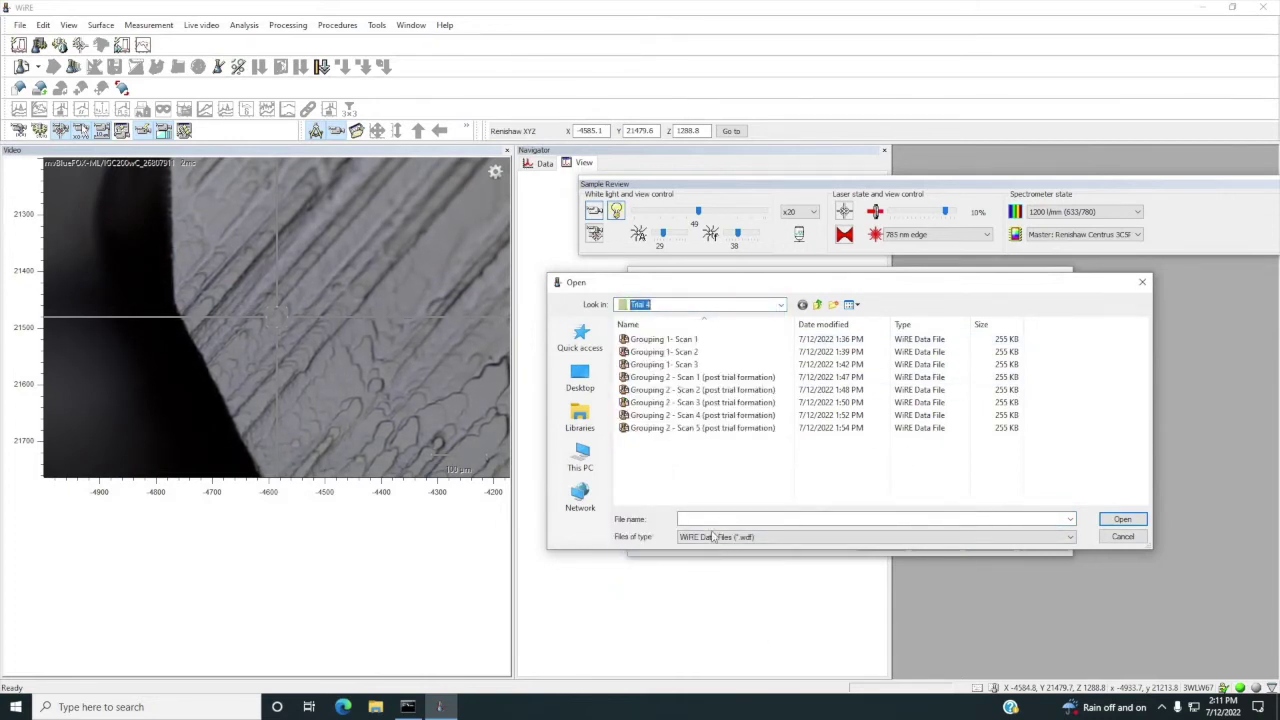
click(712, 537)
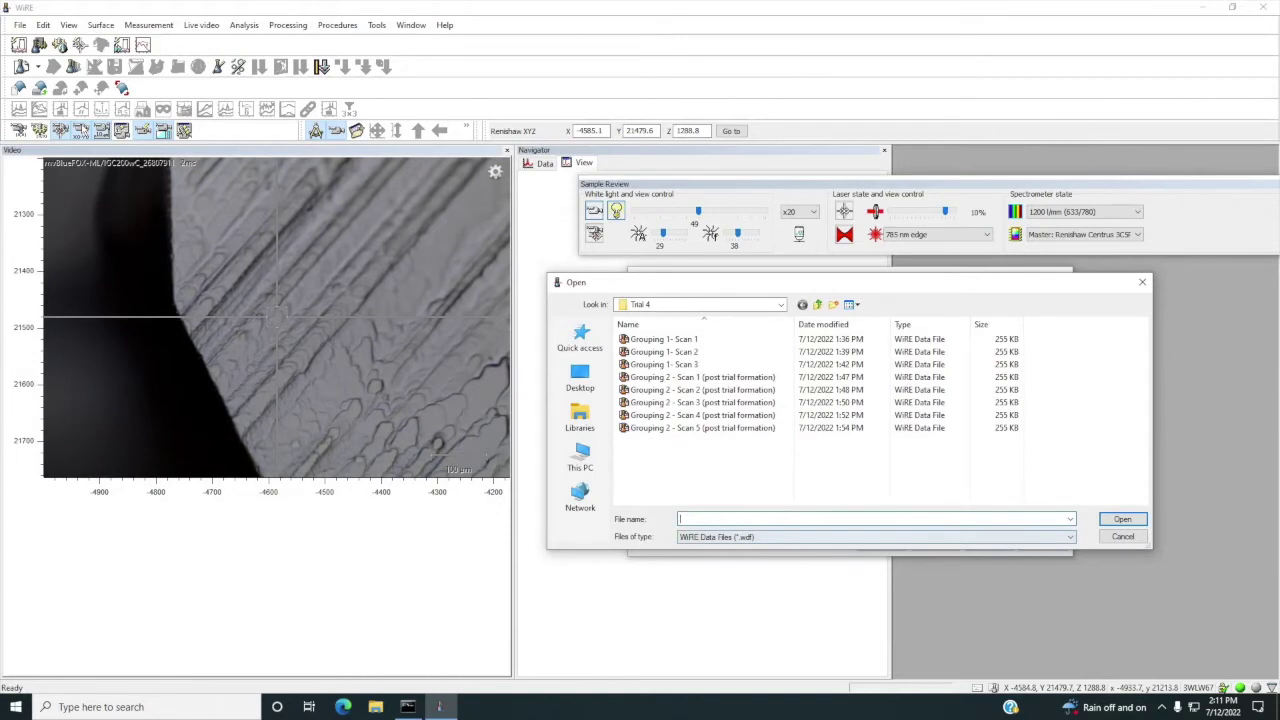
click(1122, 519)
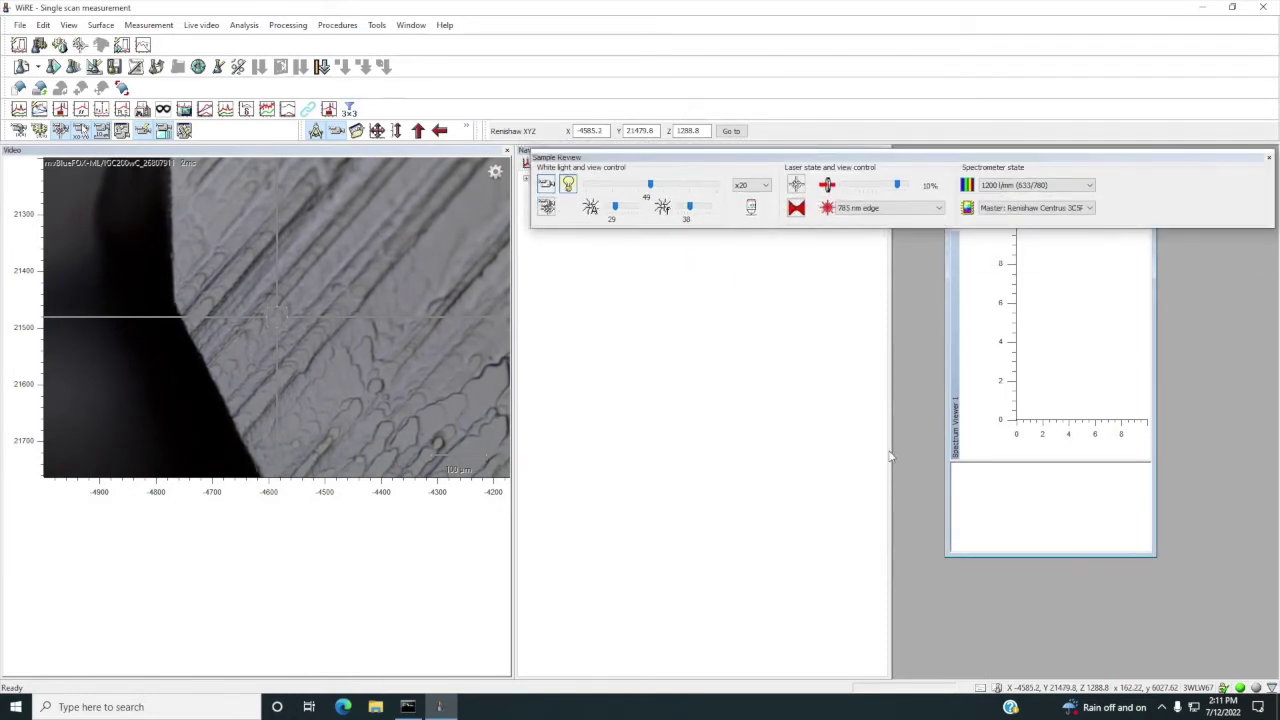
drag(891, 459, 620, 458)
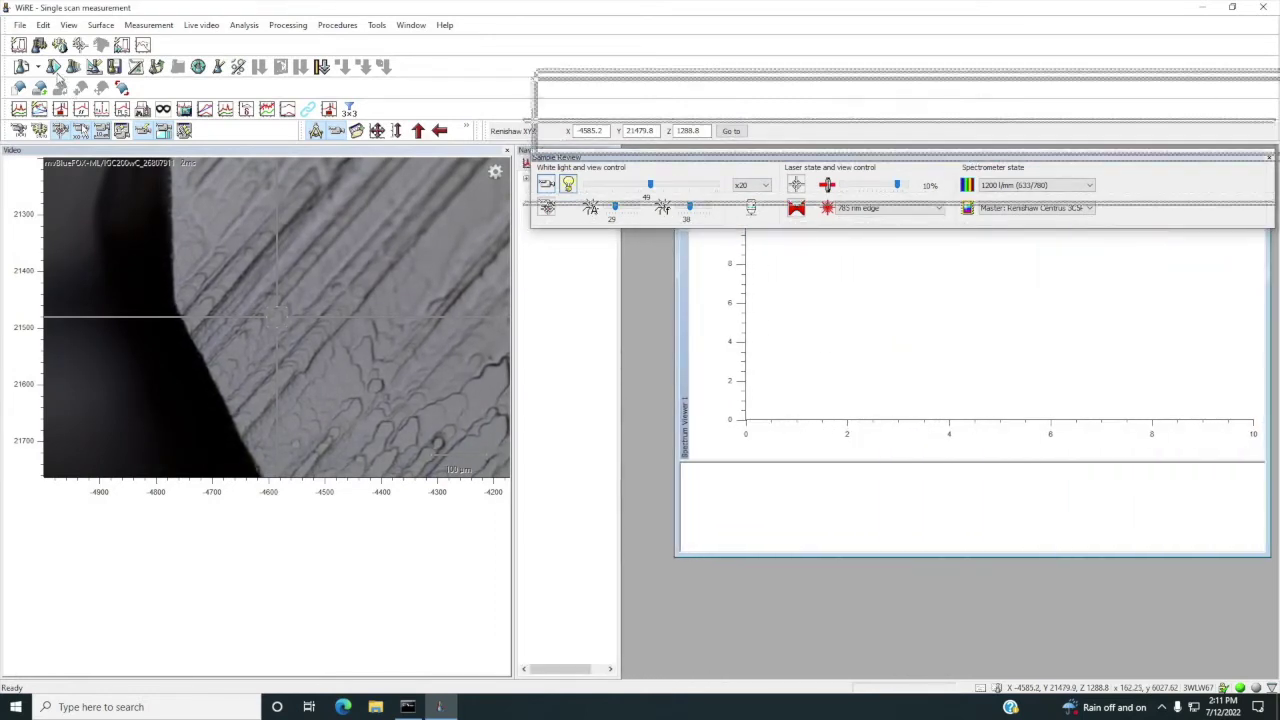
Run the single scan and acquire the crystal's spectrum, with its strongest peak near 860 cm-1
click(55, 67)
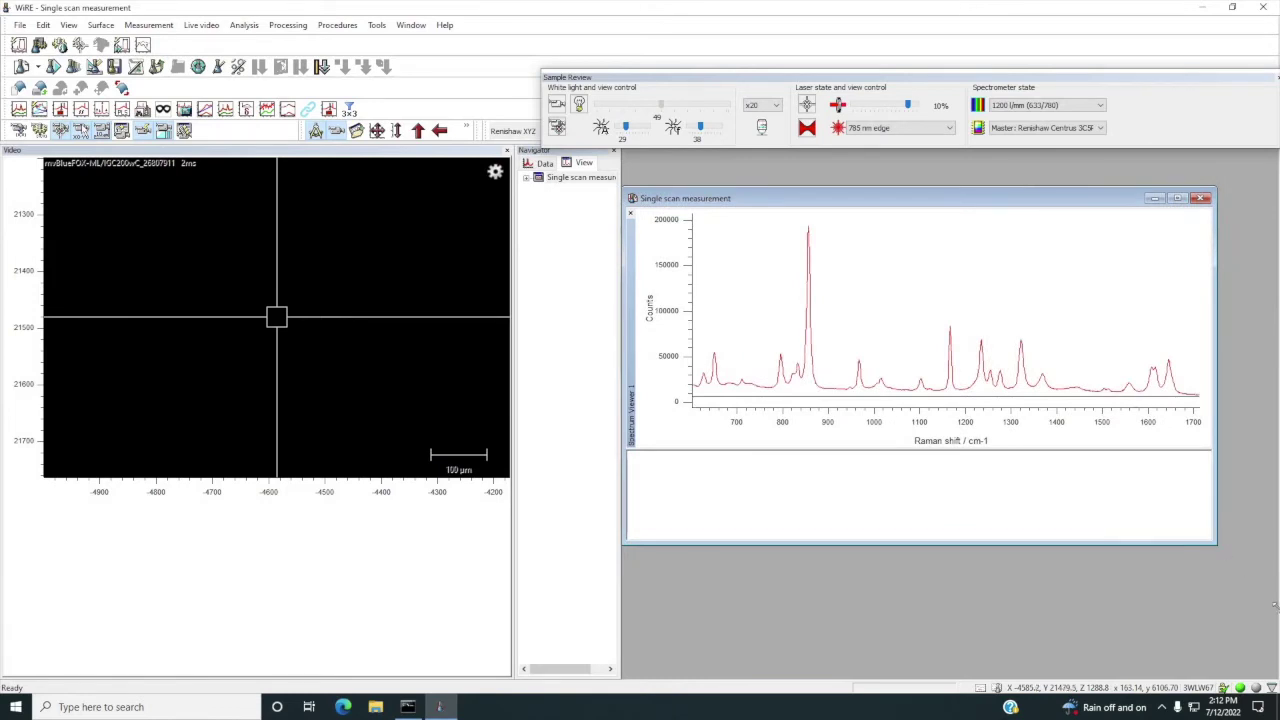
Apply Peak pick to label the spectrum's Raman shifts and tabulate them, then close the Single scan window
right_click(927, 313)
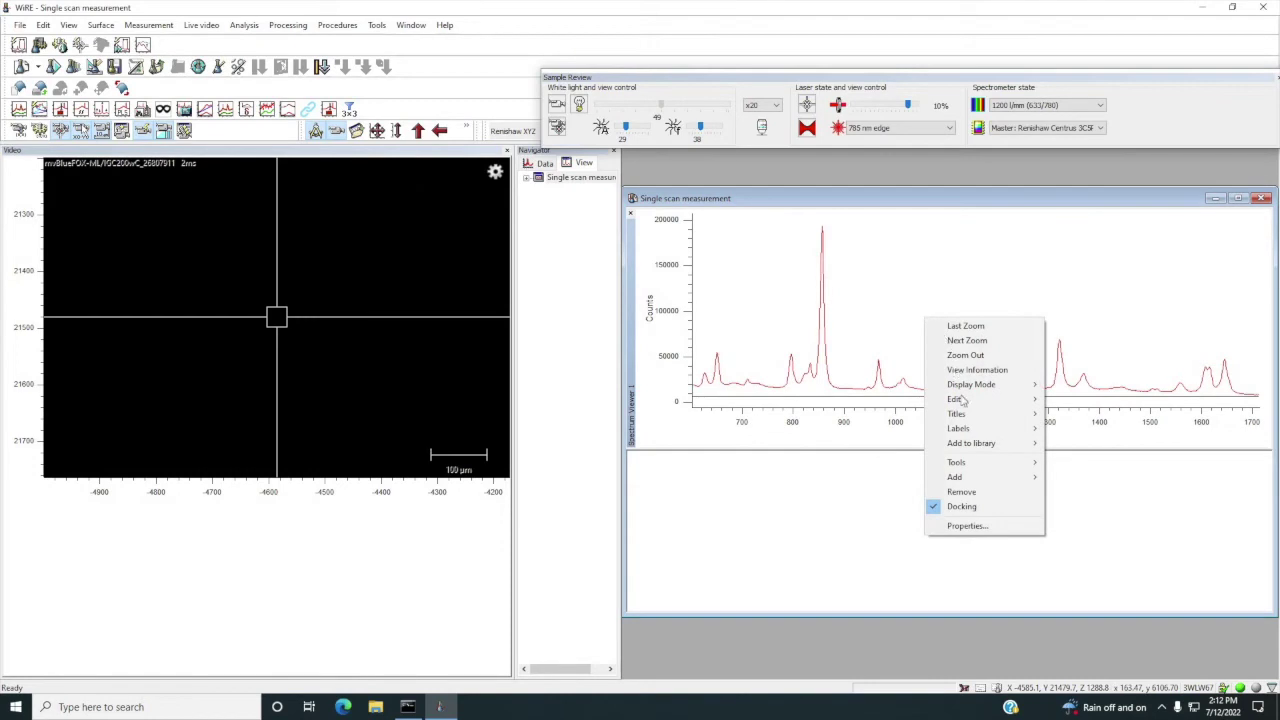
mouse_move(968, 463)
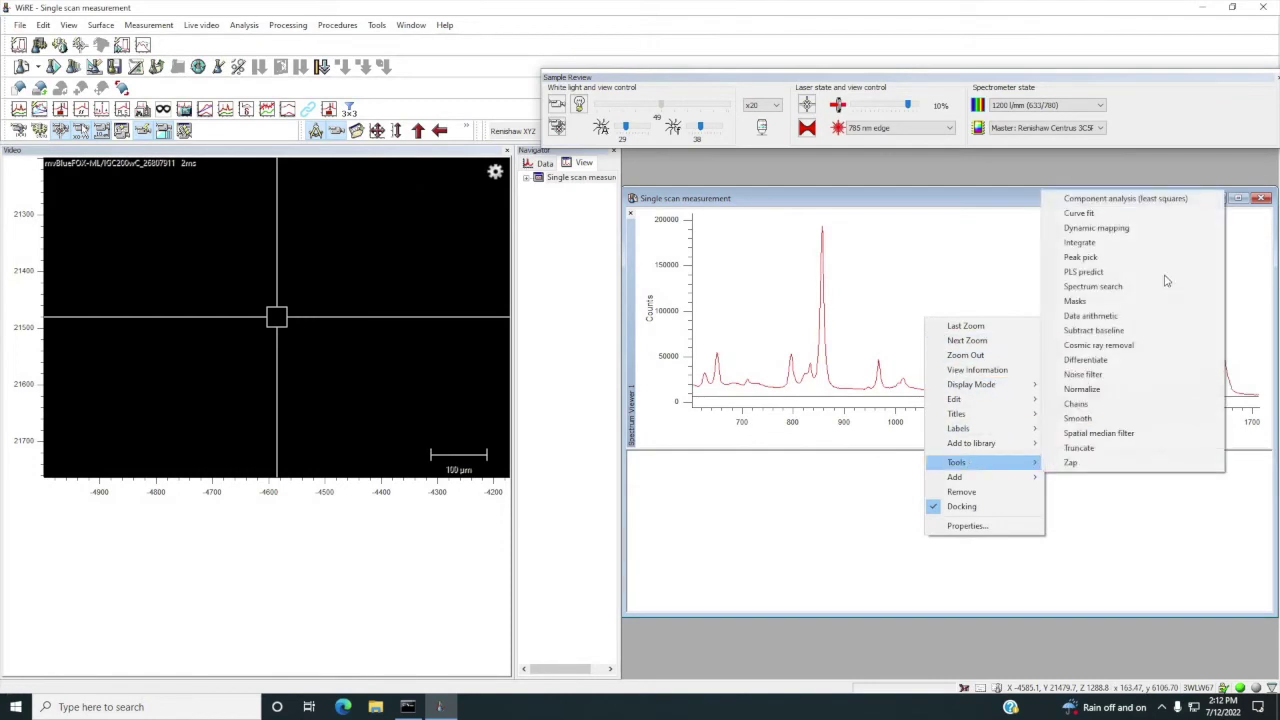
click(1090, 257)
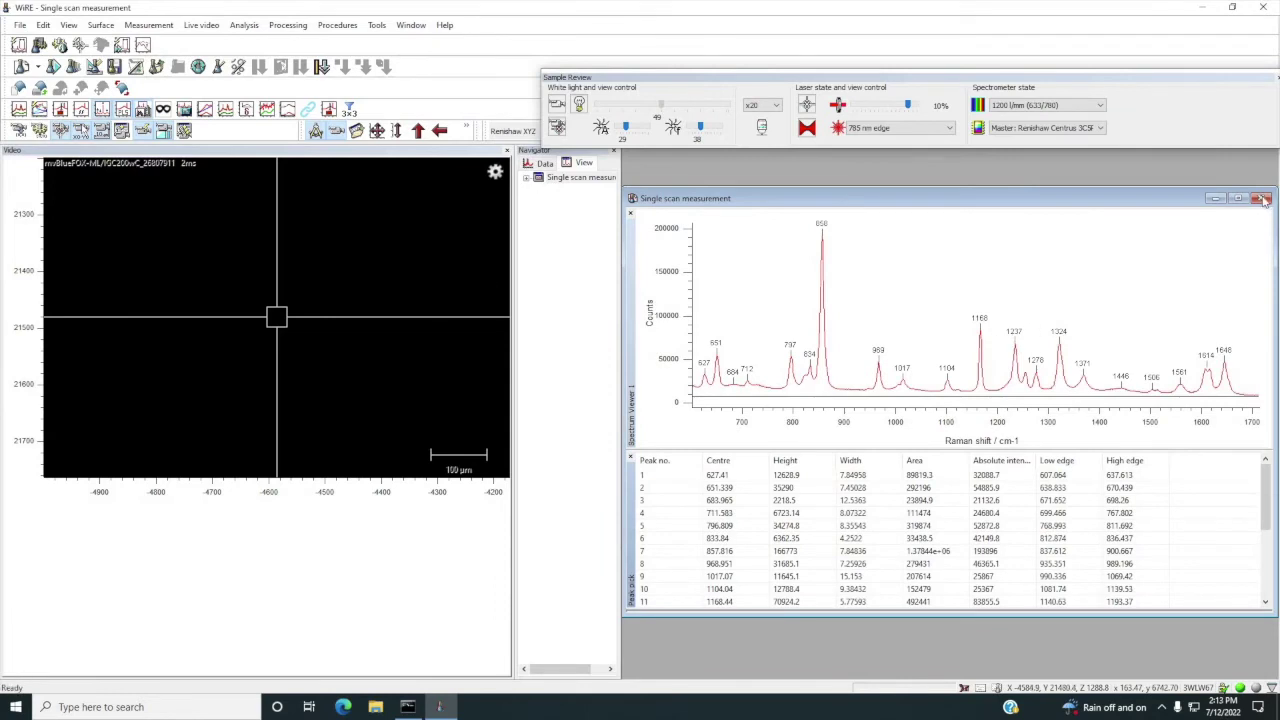
key(ctrl+F4)
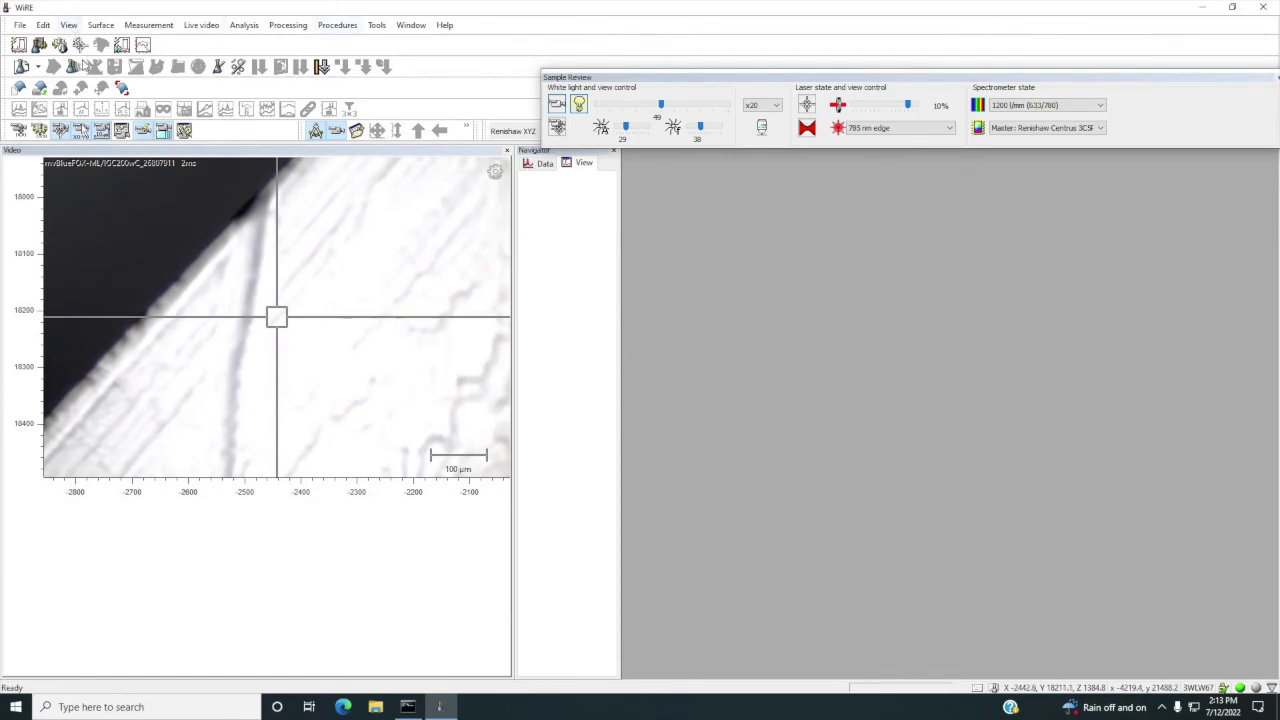
click(69, 25)
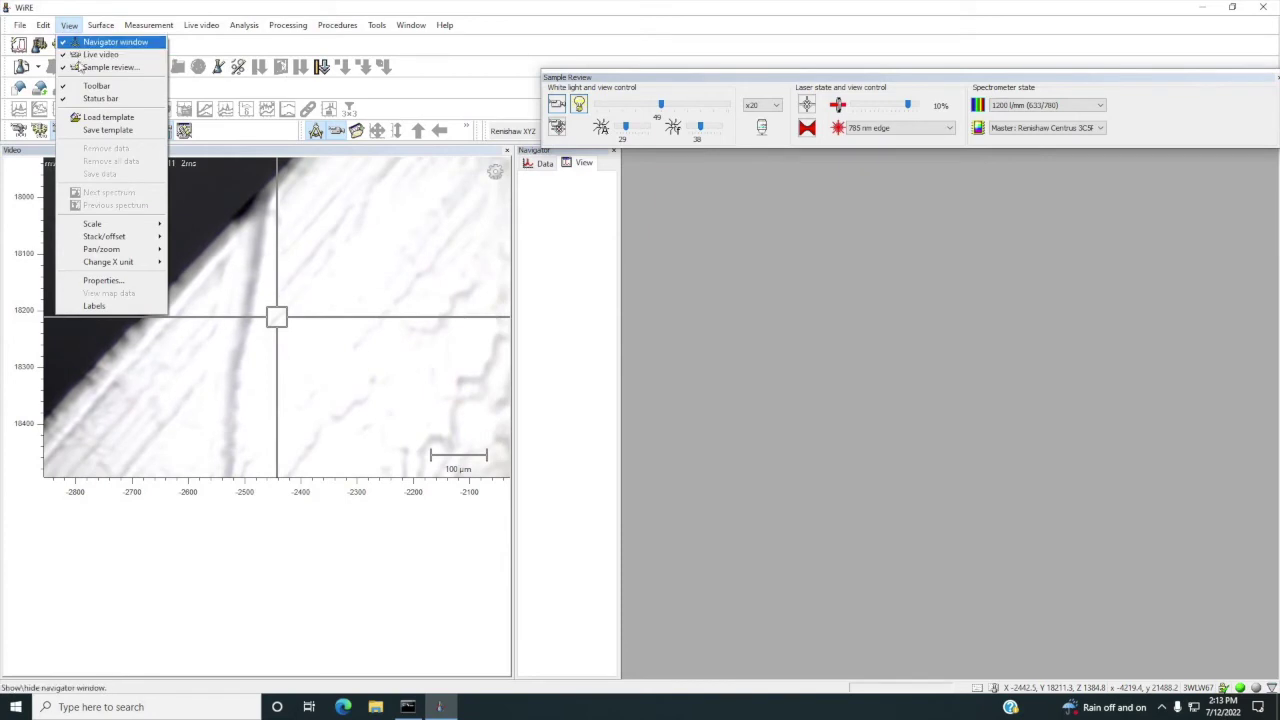
click(765, 110)
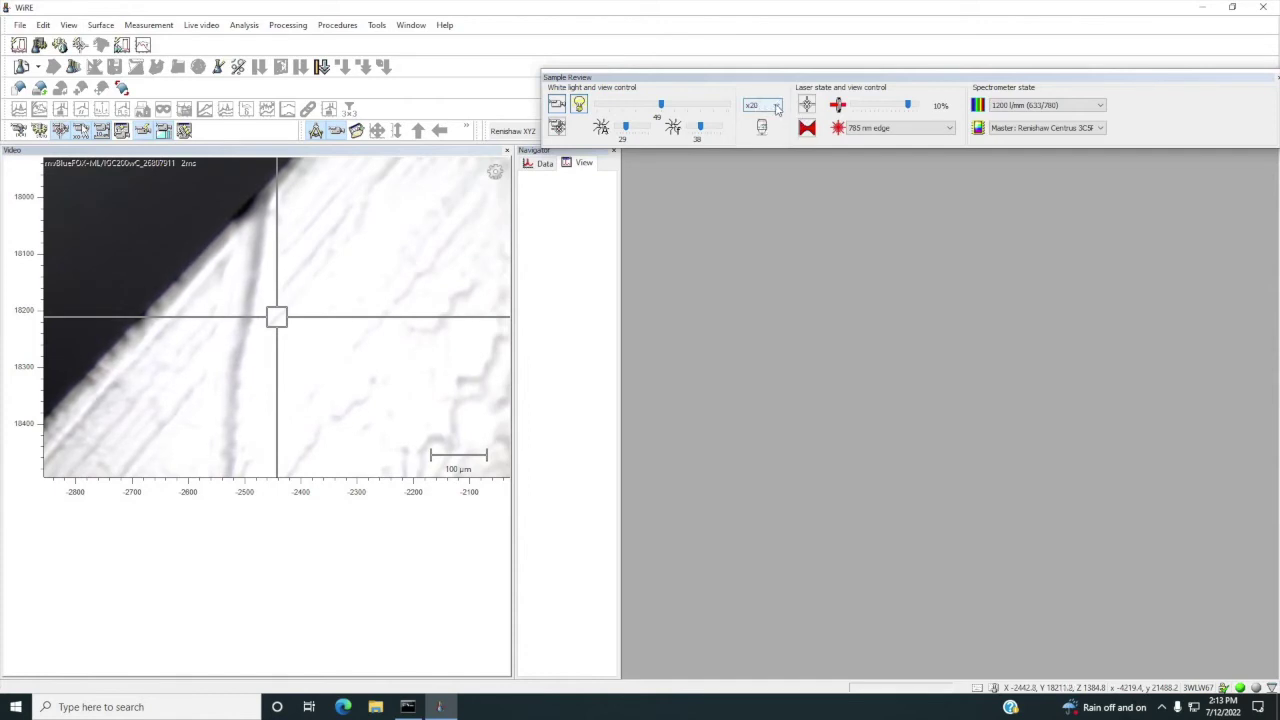
click(774, 106)
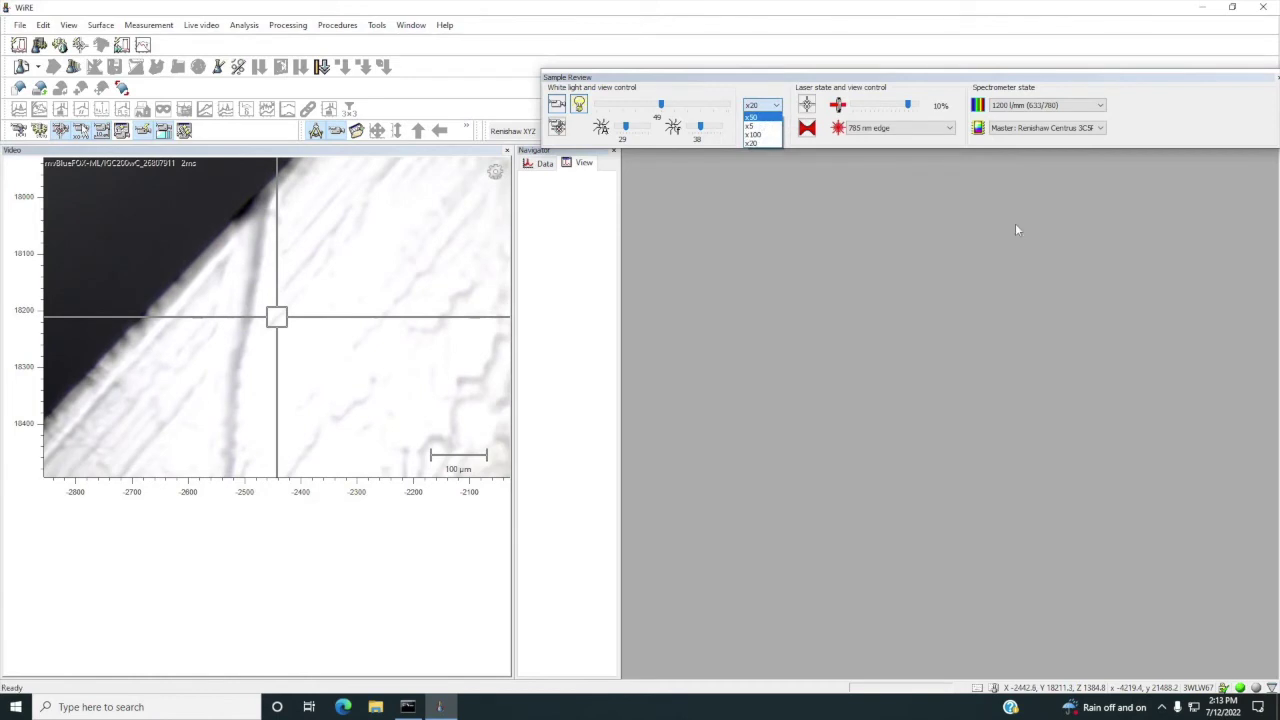
key(Down)
key(Return)
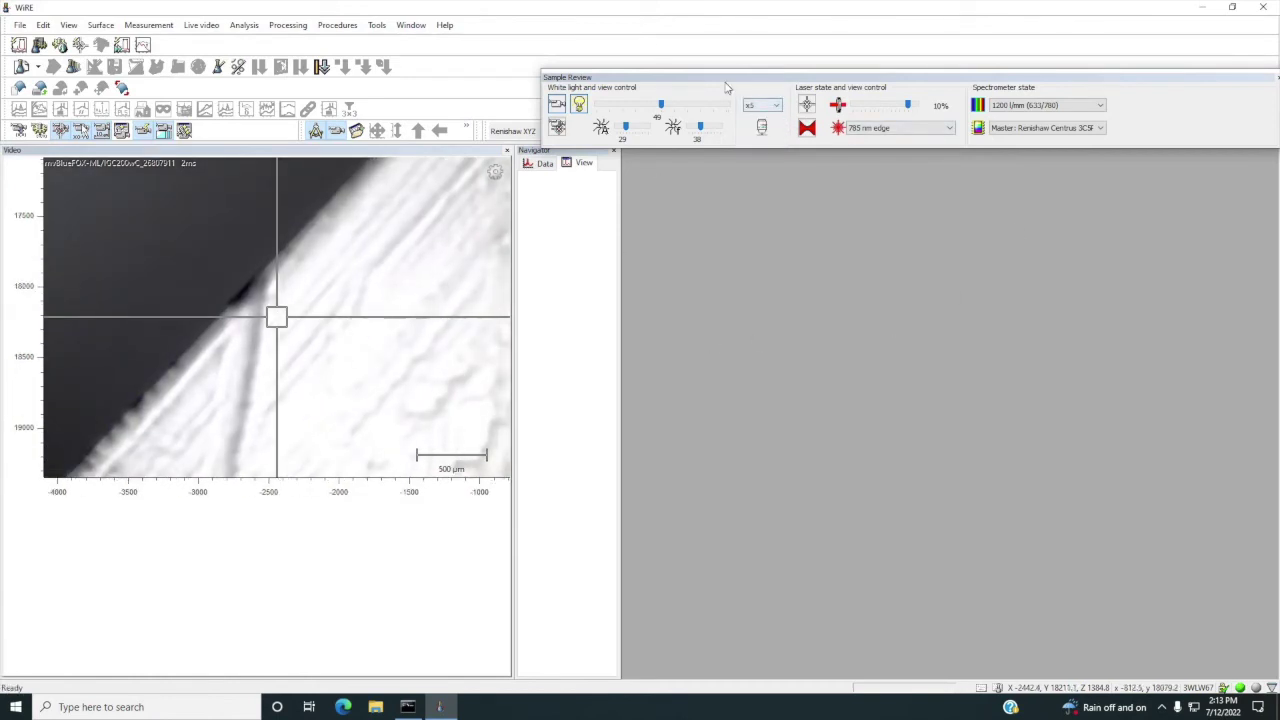
click(762, 105)
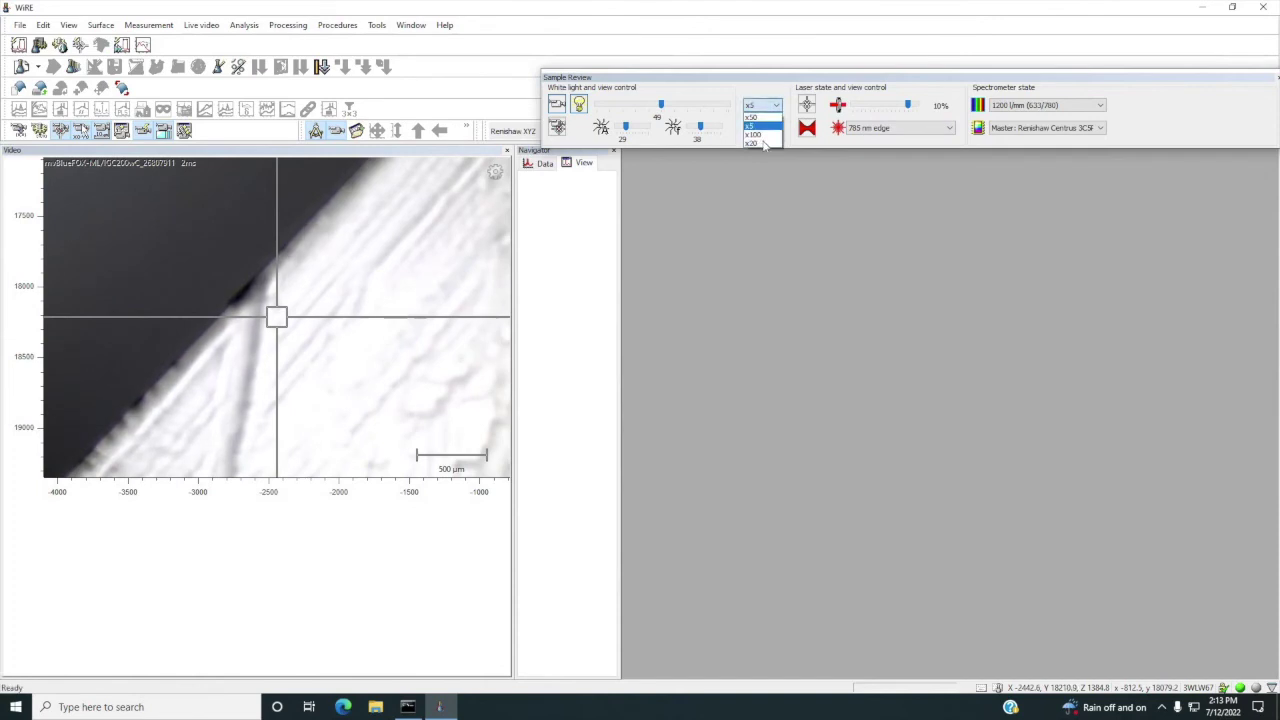
click(854, 277)
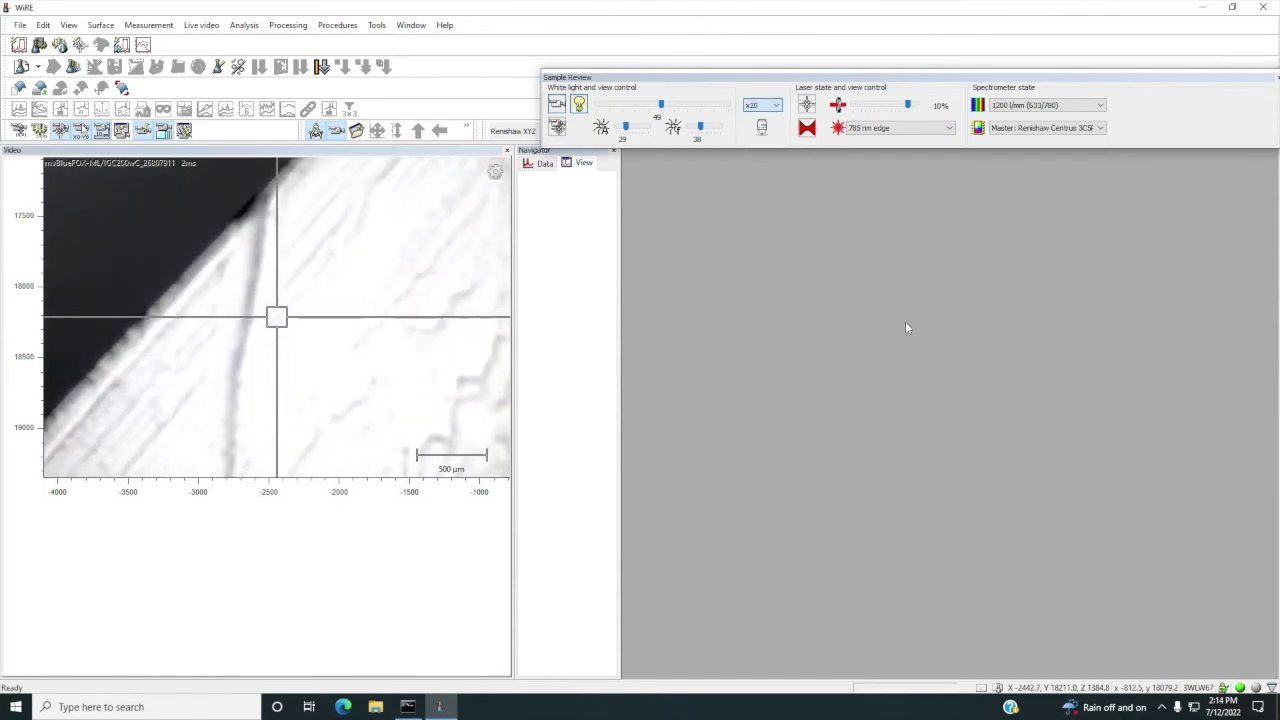